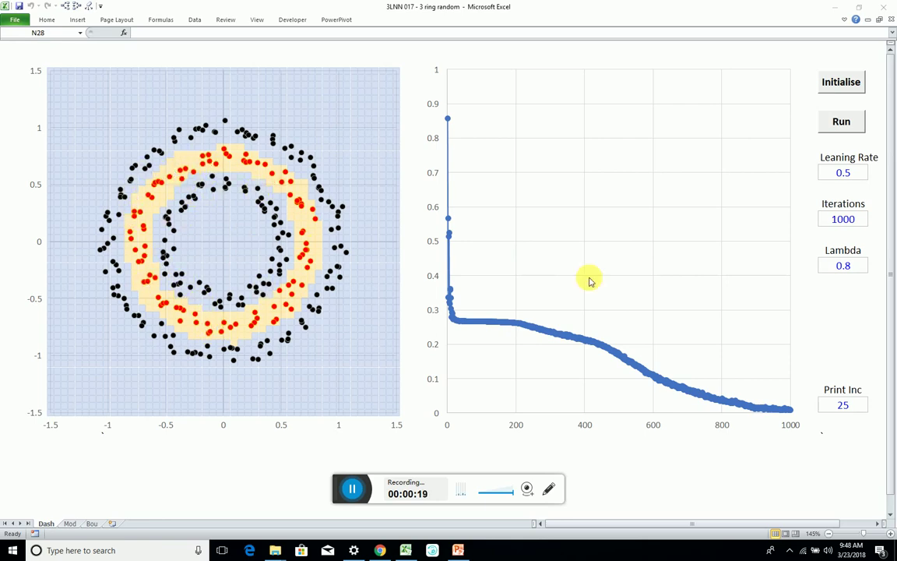
Reset the network weights with Initialise and retrain it for 1000 iterations.
{"action": "left_click", "coordinate": [846, 126]}
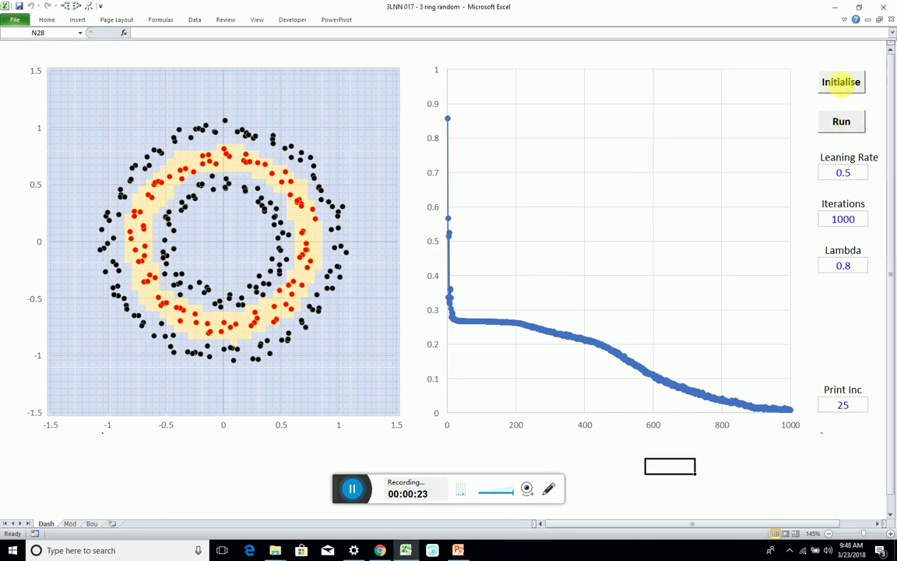
{"action": "left_click", "coordinate": [845, 86]}
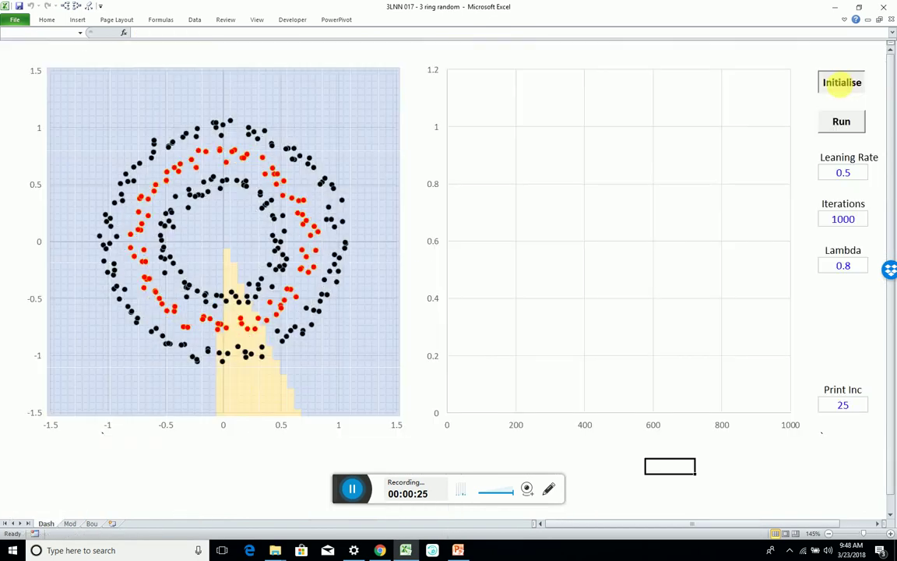
{"action": "left_click", "coordinate": [844, 123]}
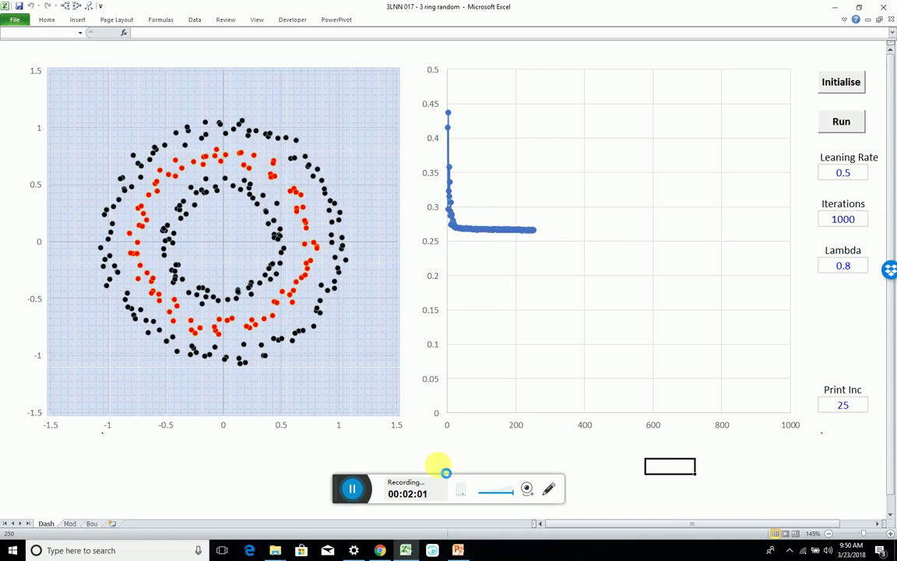
Let the run finish 1000 iterations, with cost near 0.01 and a ring-shaped boundary.
{"action": "left_click", "coordinate": [354, 491]}
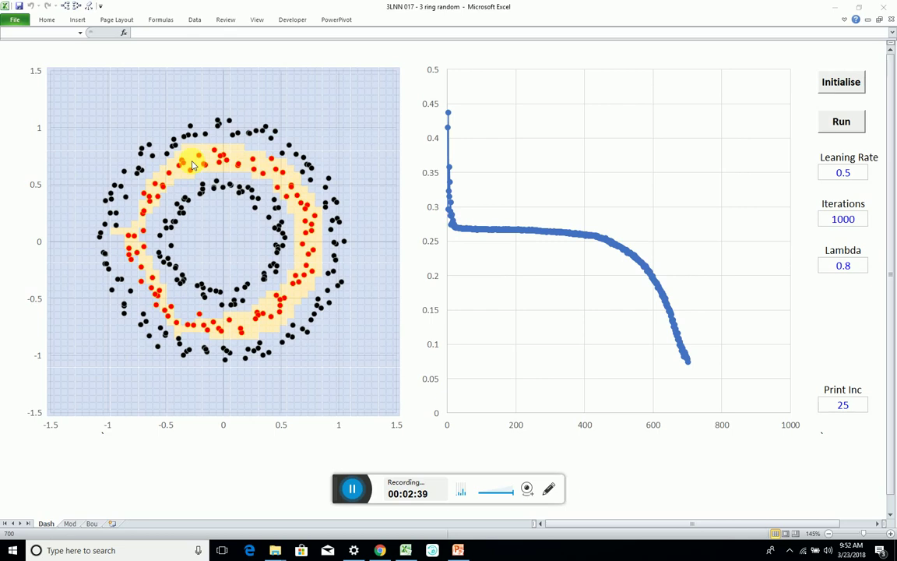
{"action": "mouse_move", "coordinate": [193, 165]}
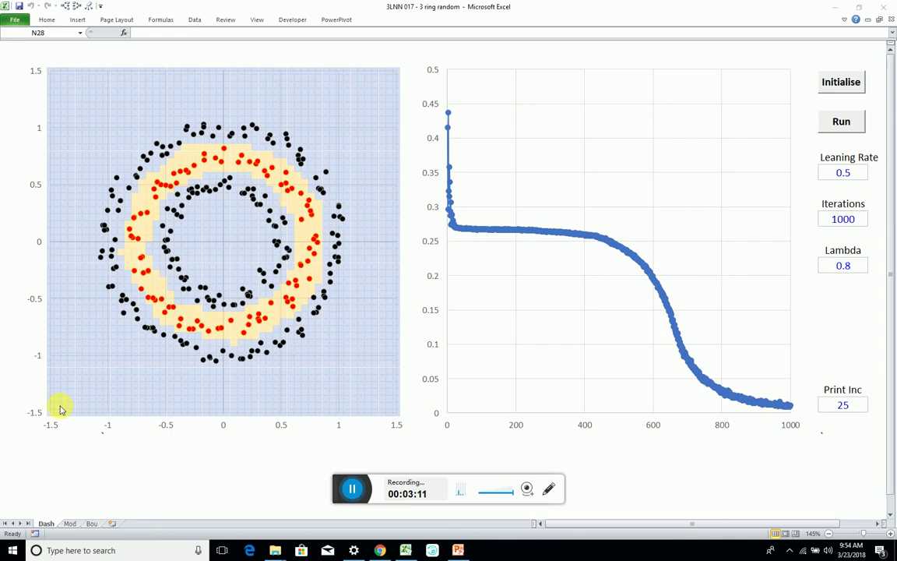
On the Bou sheet, review the settings, the 625 pixel count and the P4:P5 input coordinates.
{"action": "left_click", "coordinate": [91, 523]}
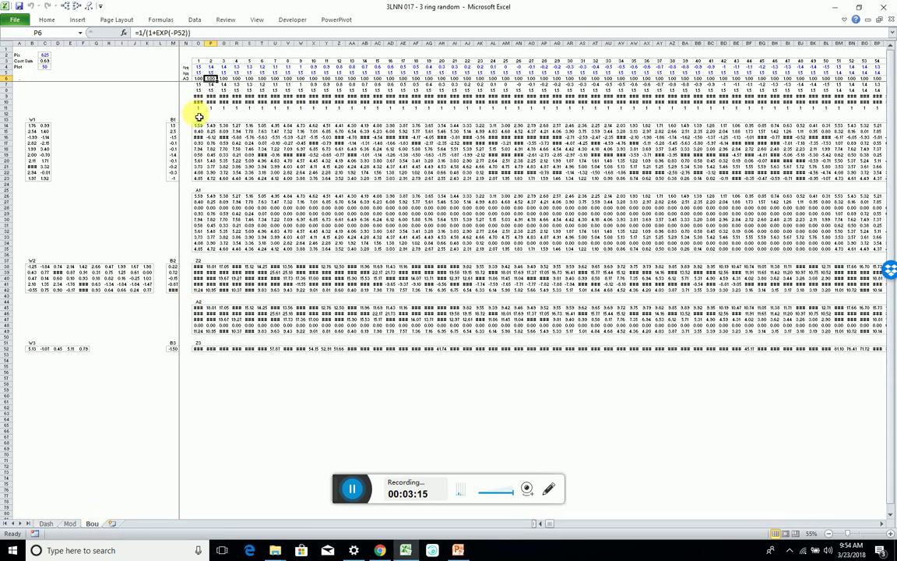
{"action": "scroll", "coordinate": [198, 116], "scroll_direction": "up", "scroll_amount": 3}
{"action": "left_click", "coordinate": [345, 89]}
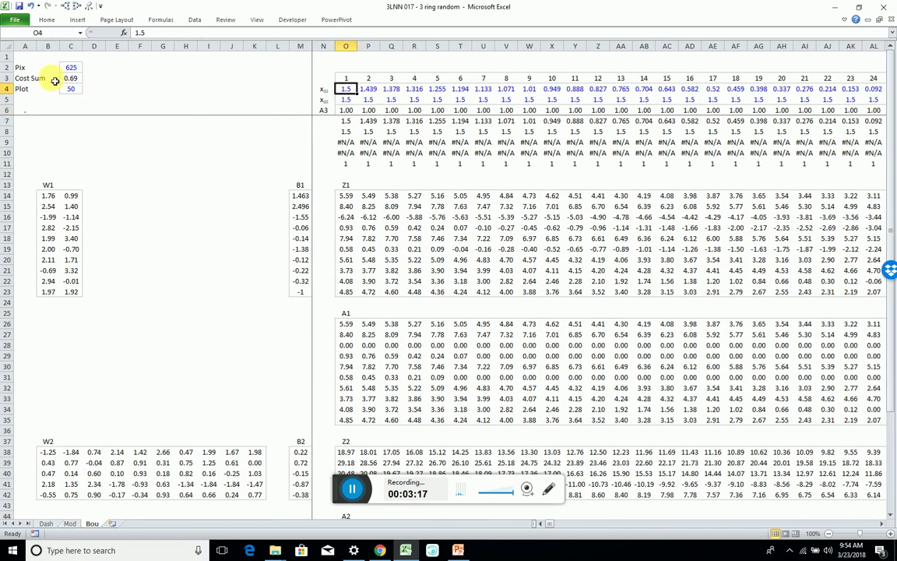
{"action": "left_click", "coordinate": [70, 69]}
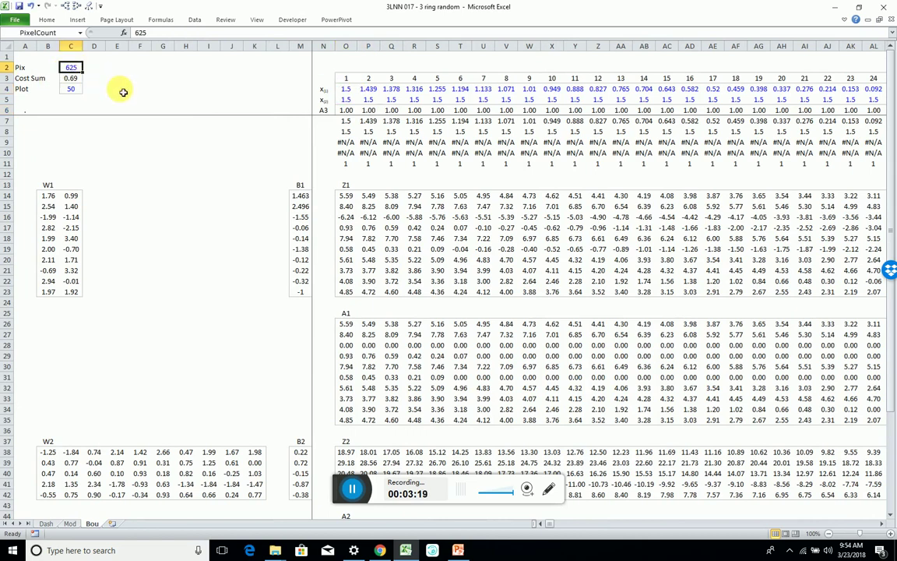
{"action": "left_click", "coordinate": [346, 89]}
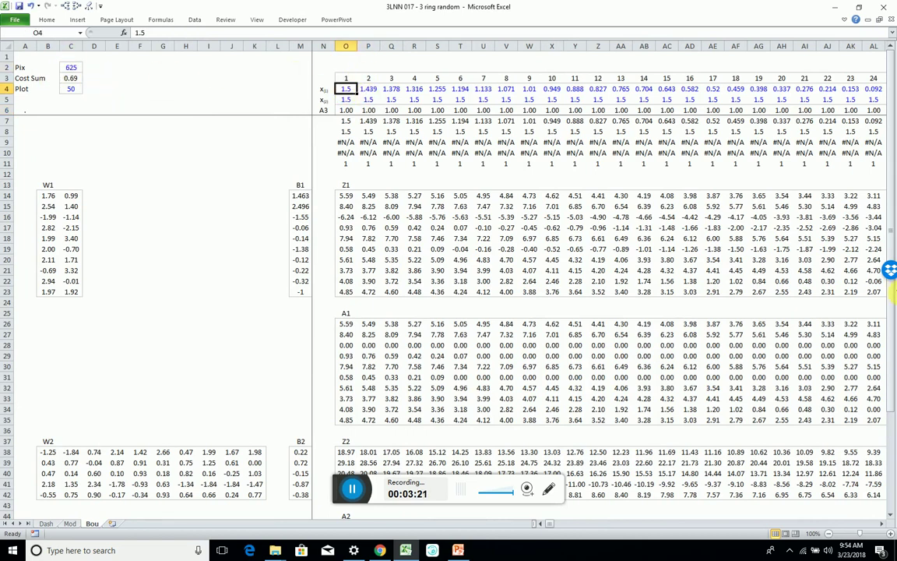
{"action": "key", "text": "ctrl+Right"}
{"action": "key", "text": "ctrl+Left"}
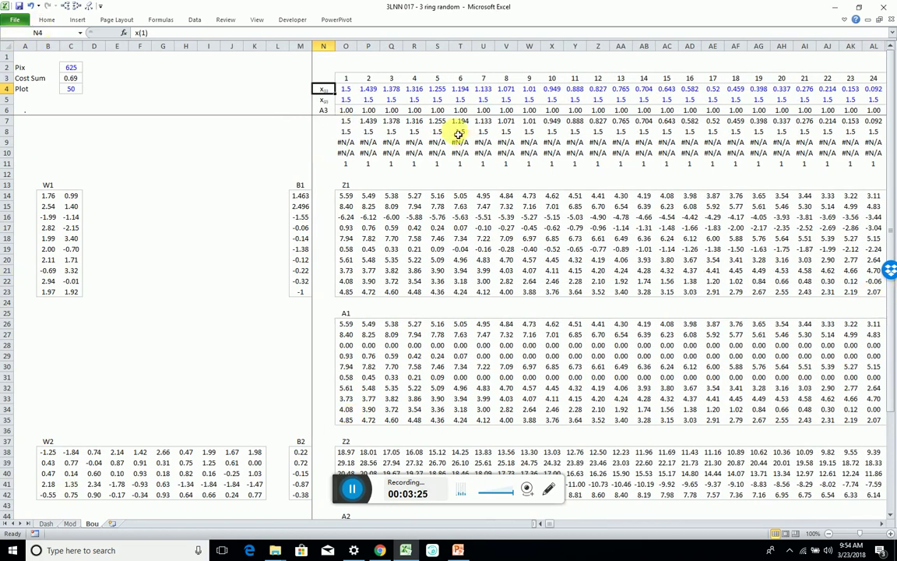
{"action": "left_click", "coordinate": [353, 91]}
{"action": "left_click_drag", "start_coordinate": [369, 90], "coordinate": [398, 100]}
Trace precedents of the Z1 MMULT formula in Q17 back to W1, B1 and the inputs.
{"action": "left_click", "coordinate": [398, 228]}
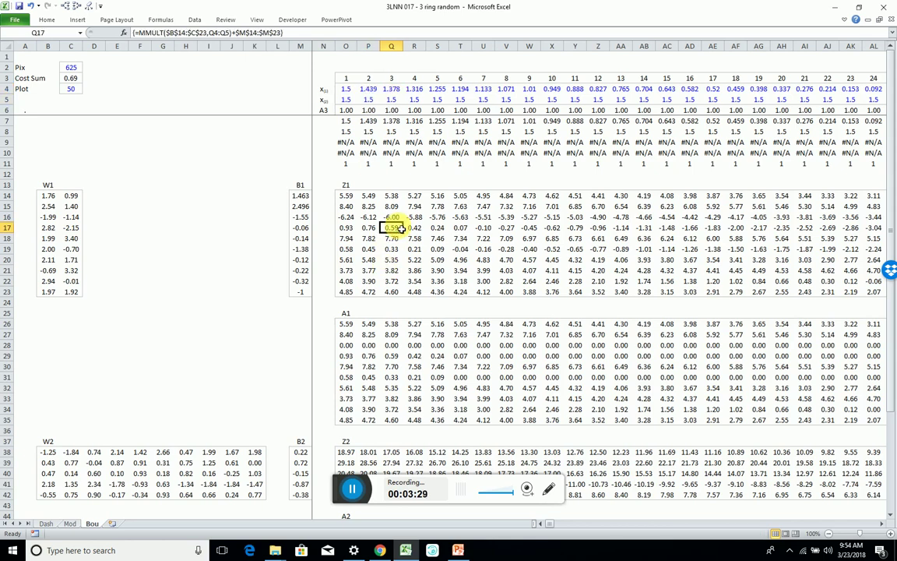
{"action": "key", "text": "alt+m"}
{"action": "key", "text": "p"}
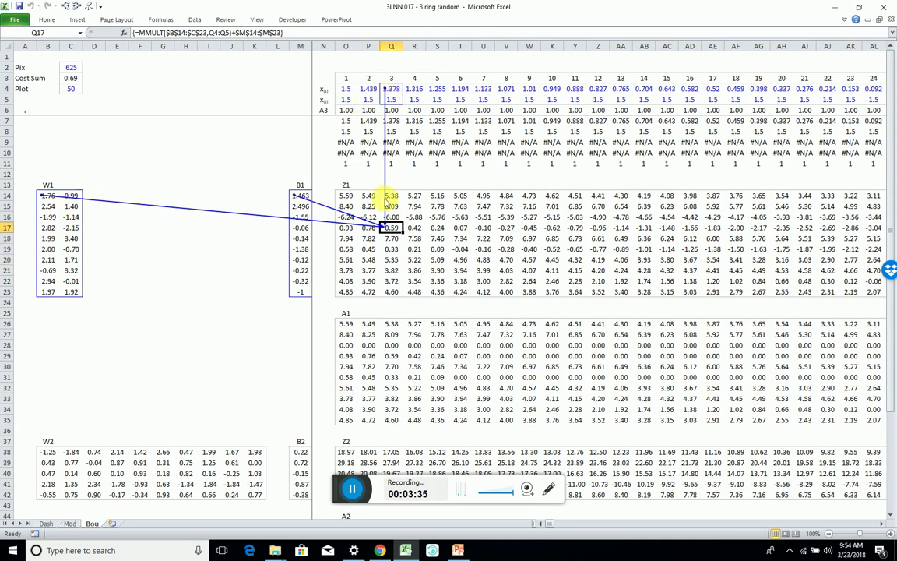
{"action": "left_click", "coordinate": [418, 238]}
Check the ReLU activations in Q29 and R29, then trace precedents of the Z2 formula in S40.
{"action": "left_click", "coordinate": [392, 356]}
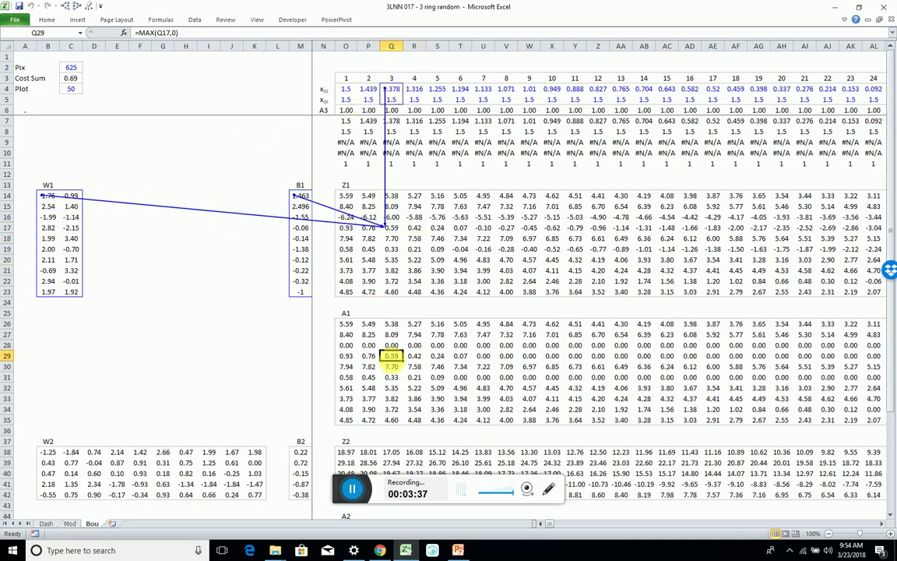
{"action": "scroll", "coordinate": [405, 209], "scroll_direction": "down", "scroll_amount": 3}
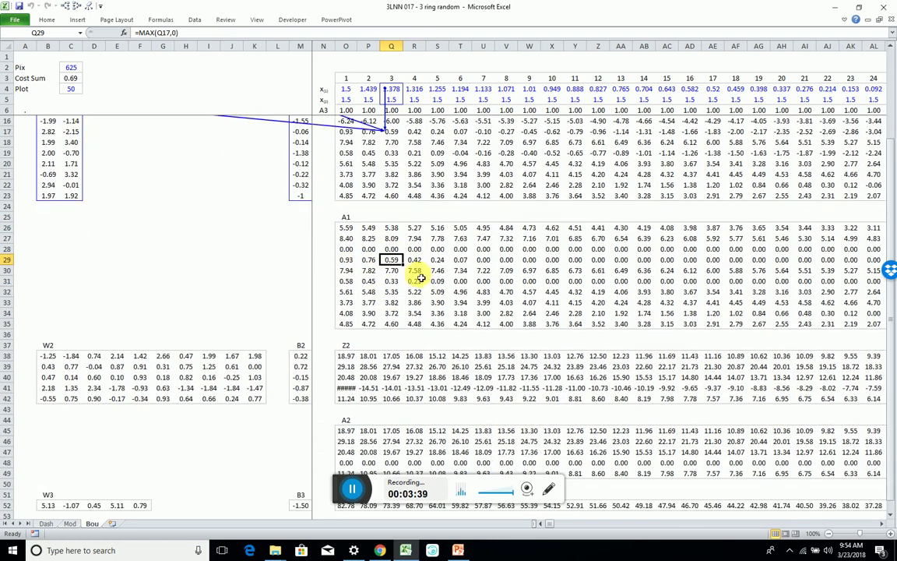
{"action": "scroll", "coordinate": [421, 277], "scroll_direction": "up", "scroll_amount": 1}
{"action": "key", "text": "Right"}
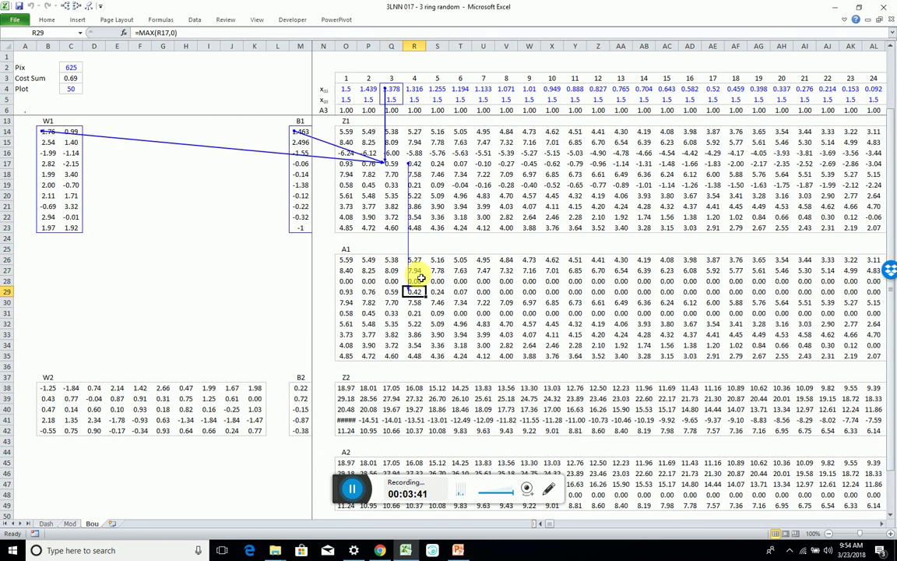
{"action": "scroll", "coordinate": [394, 265], "scroll_direction": "down", "scroll_amount": 2}
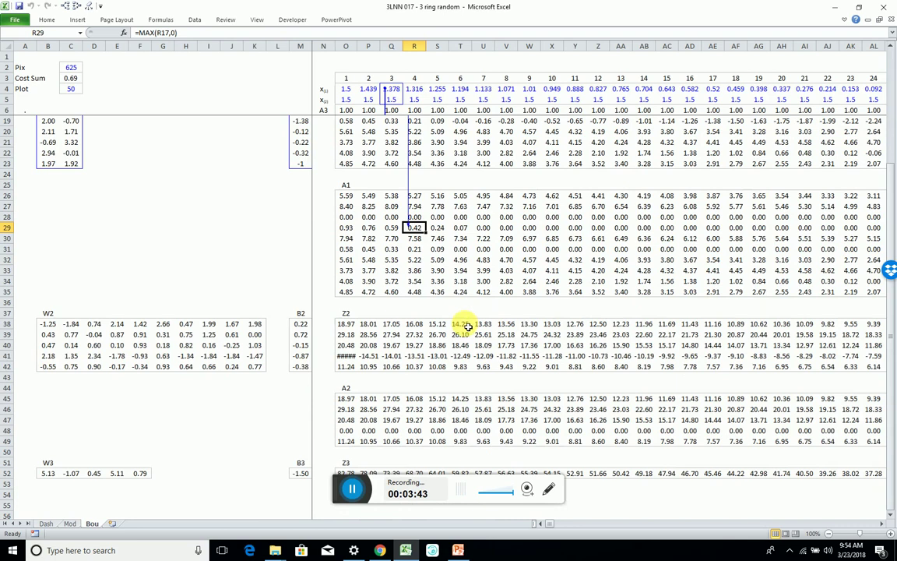
{"action": "left_click", "coordinate": [437, 345]}
{"action": "key", "text": "alt+m+p"}
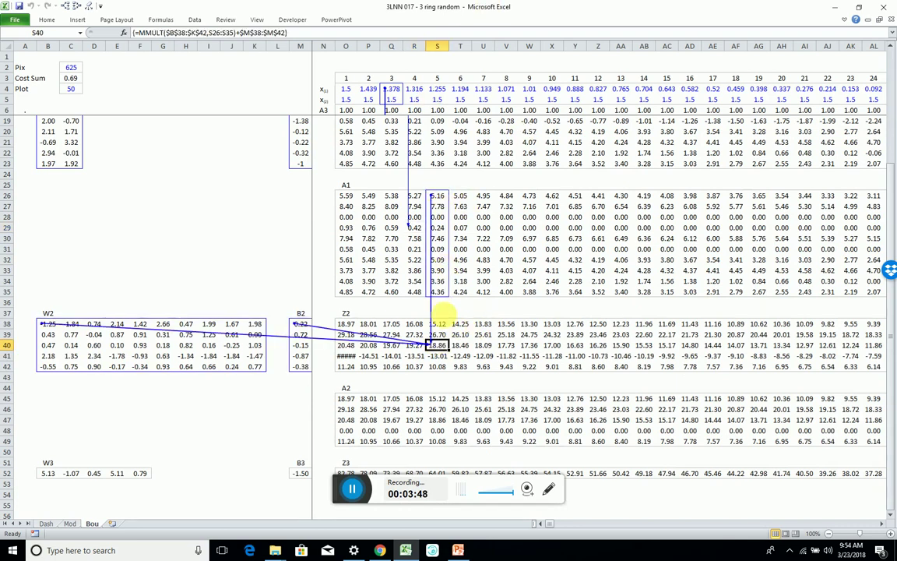
Trace precedents of the Z3 formula in W52, then view the sigmoid outputs in W6 and X6.
{"action": "left_click", "coordinate": [484, 430]}
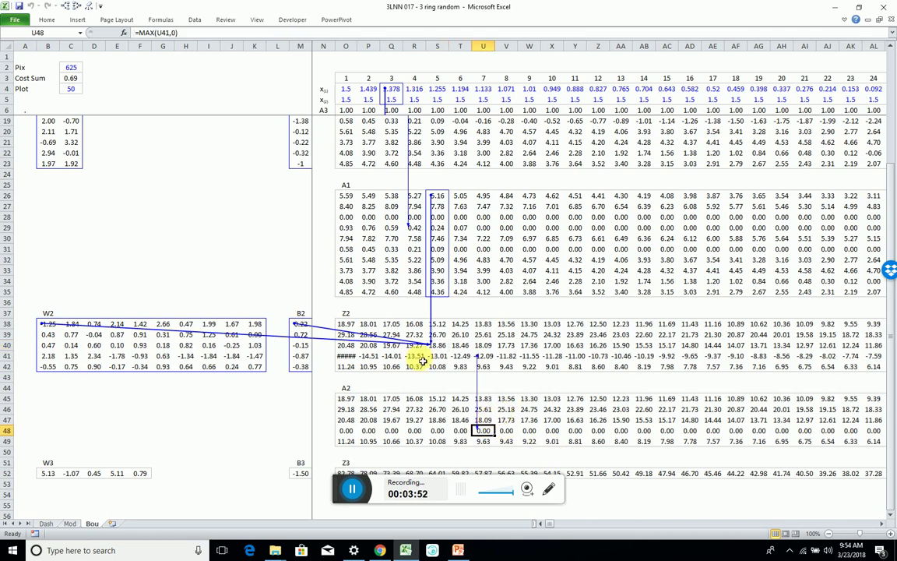
{"action": "scroll", "coordinate": [389, 328], "scroll_direction": "down", "scroll_amount": 3}
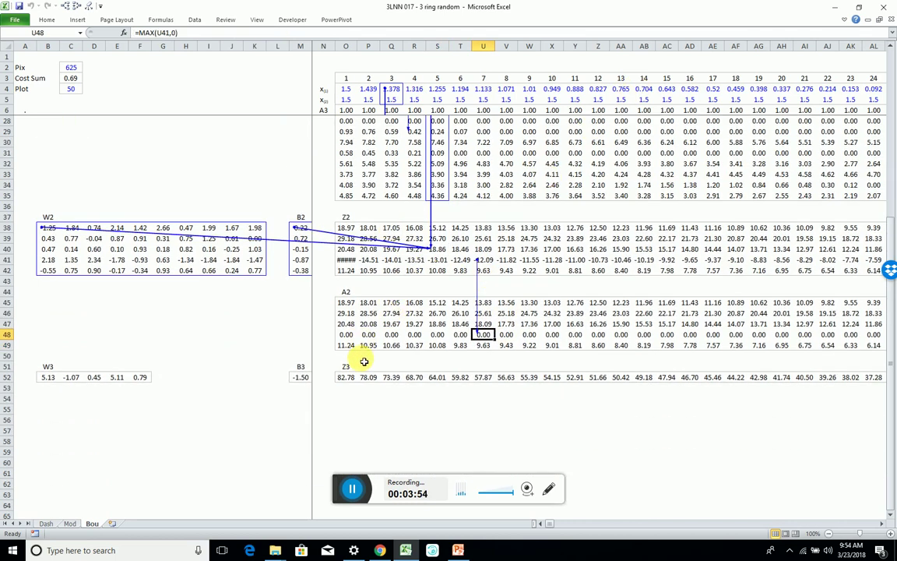
{"action": "left_click", "coordinate": [529, 378]}
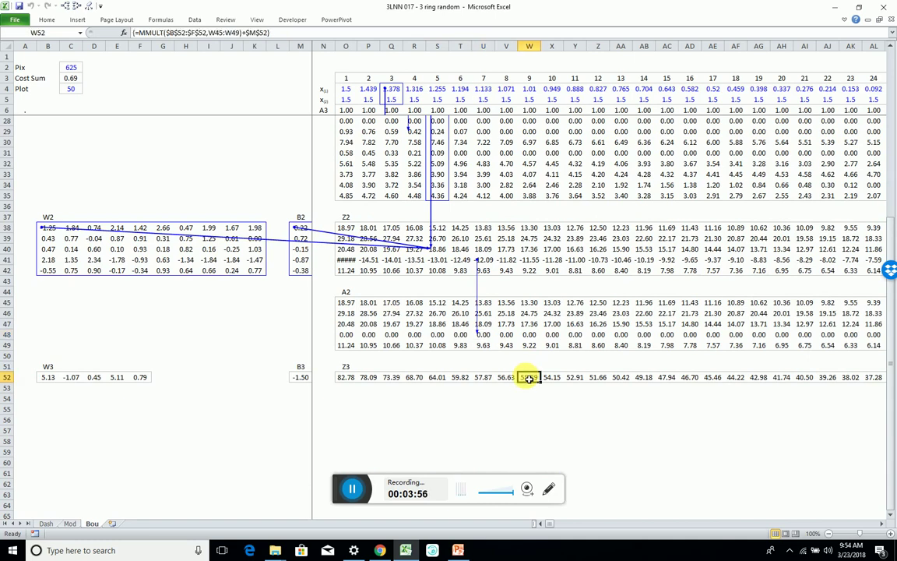
{"action": "key", "text": "alt+m+p"}
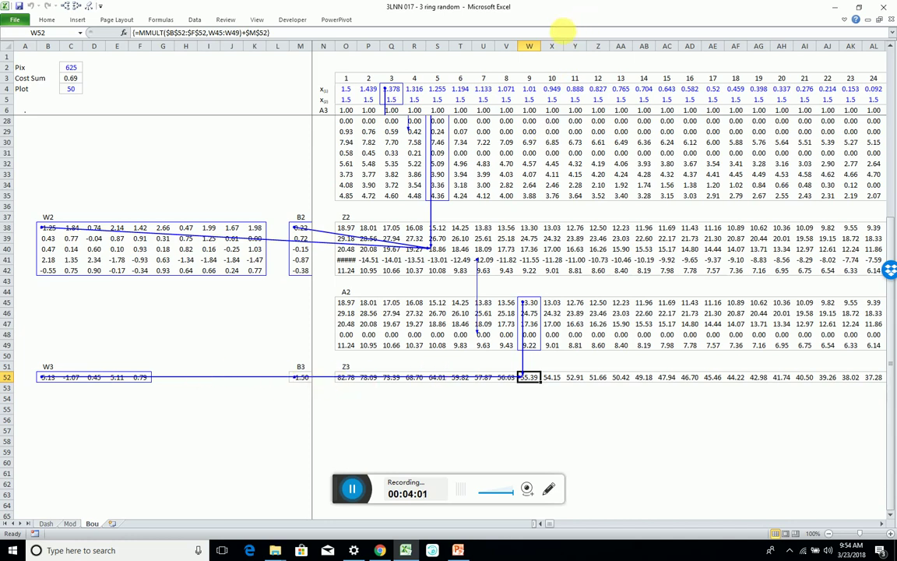
{"action": "left_click", "coordinate": [532, 110]}
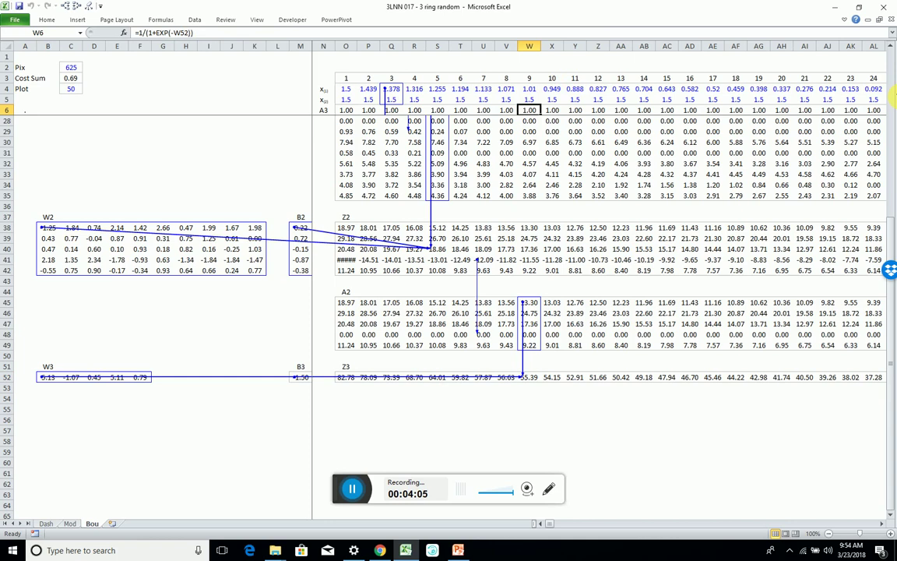
{"action": "key", "text": "Right"}
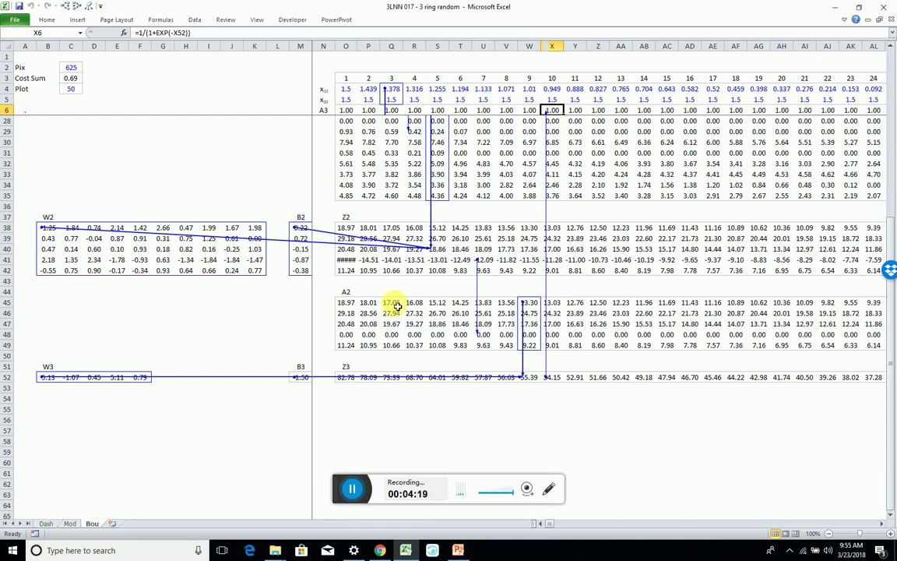
Visit the Dash and Mod sheets, then return to the Bou sheet.
{"action": "left_click", "coordinate": [46, 525]}
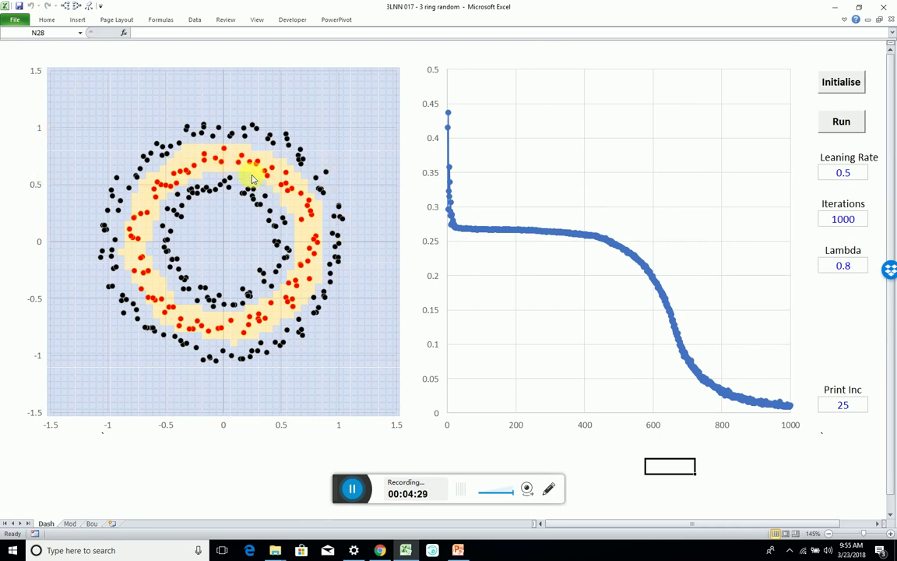
{"action": "left_click", "coordinate": [69, 523]}
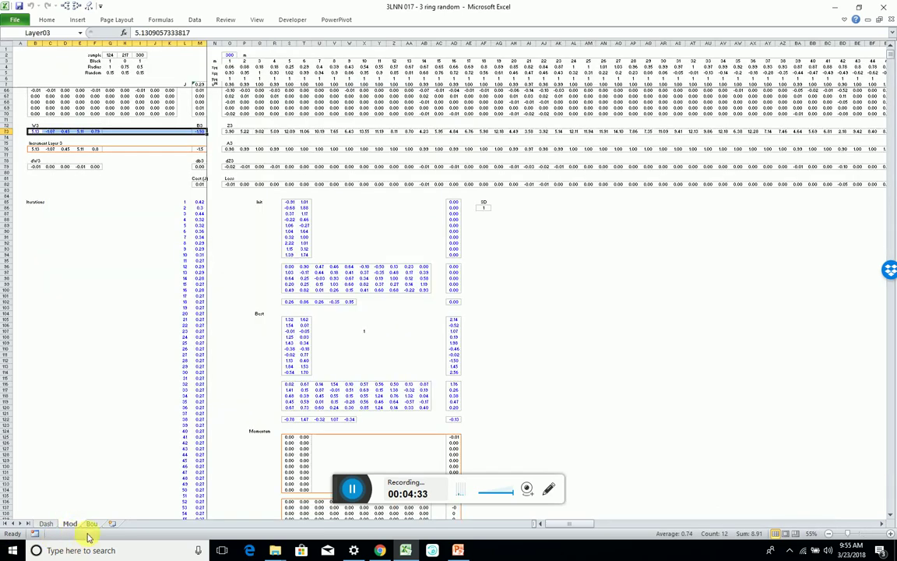
{"action": "left_click", "coordinate": [91, 524]}
Select rows 39–41 of the W2 and B2 blocks, linked to Mod!B52:K56 and Mod!M52:M56.
{"action": "left_click_drag", "start_coordinate": [94, 249], "coordinate": [140, 260]}
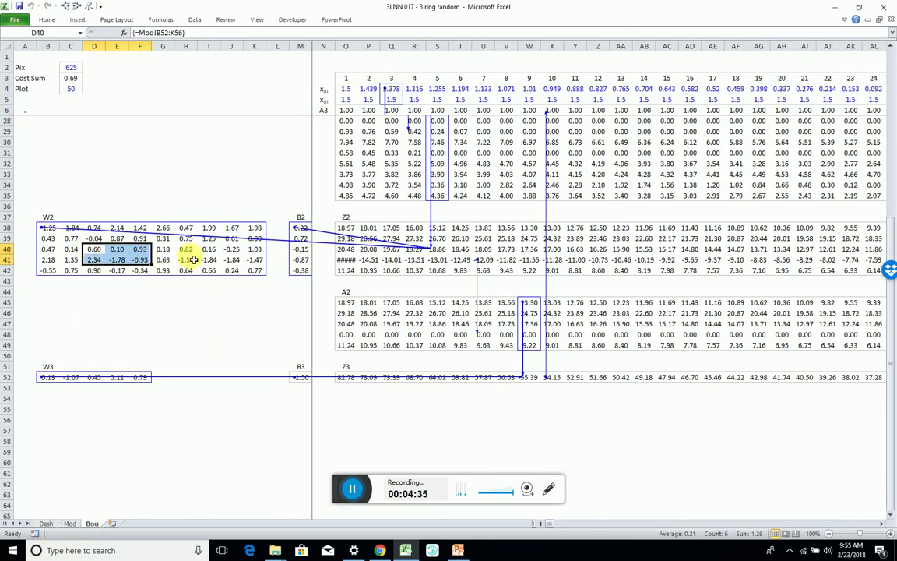
{"action": "left_click_drag", "start_coordinate": [301, 260], "coordinate": [91, 242]}
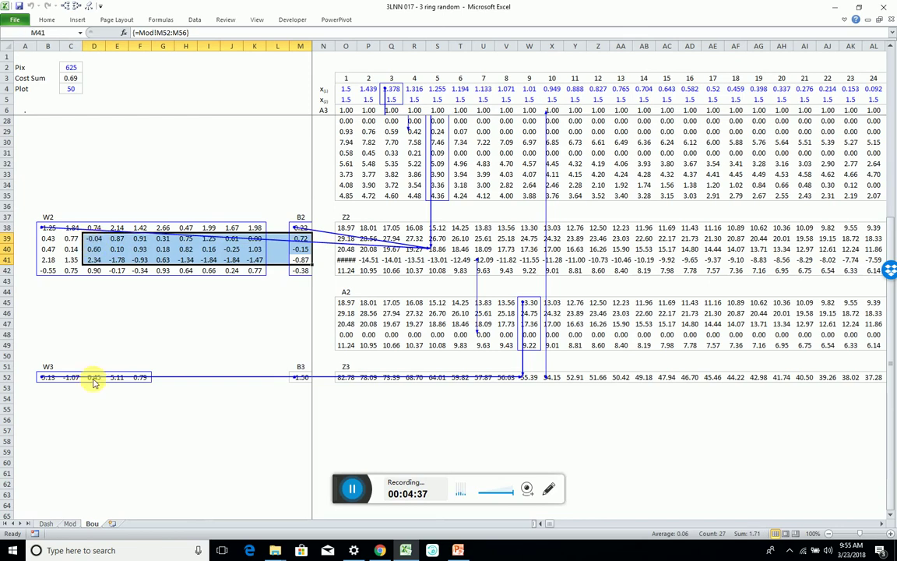
{"action": "scroll", "coordinate": [155, 148], "scroll_direction": "up", "scroll_amount": 7}
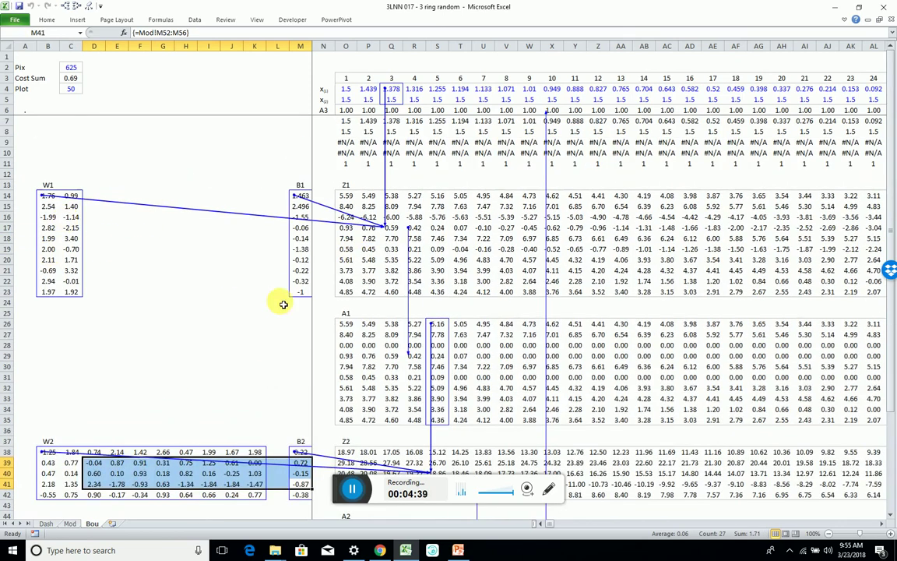
On the Mod sheet, select a W1 weight block and trace precedents of the MMULT formula in R19.
{"action": "left_click", "coordinate": [69, 524]}
{"action": "scroll", "coordinate": [95, 222], "scroll_direction": "up", "scroll_amount": 15}
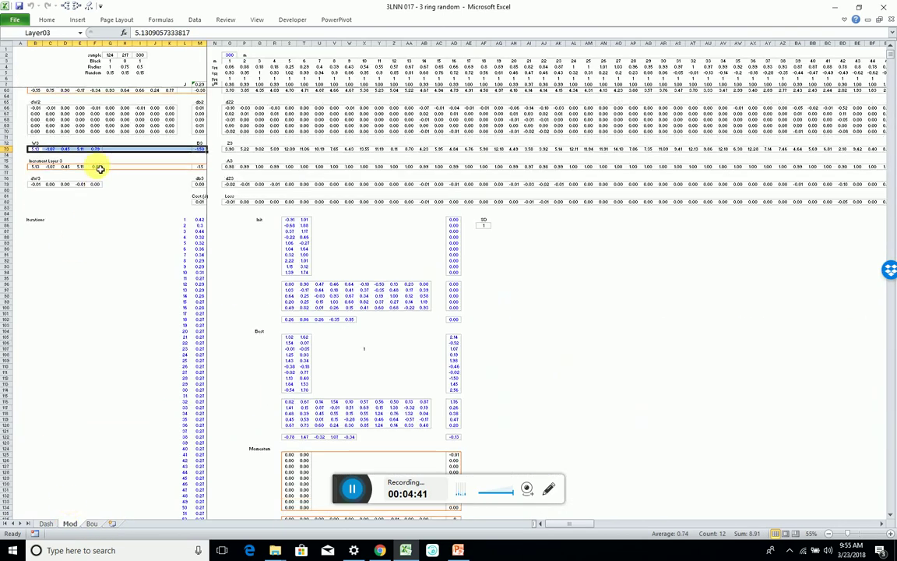
{"action": "left_click_drag", "start_coordinate": [28, 150], "coordinate": [165, 175]}
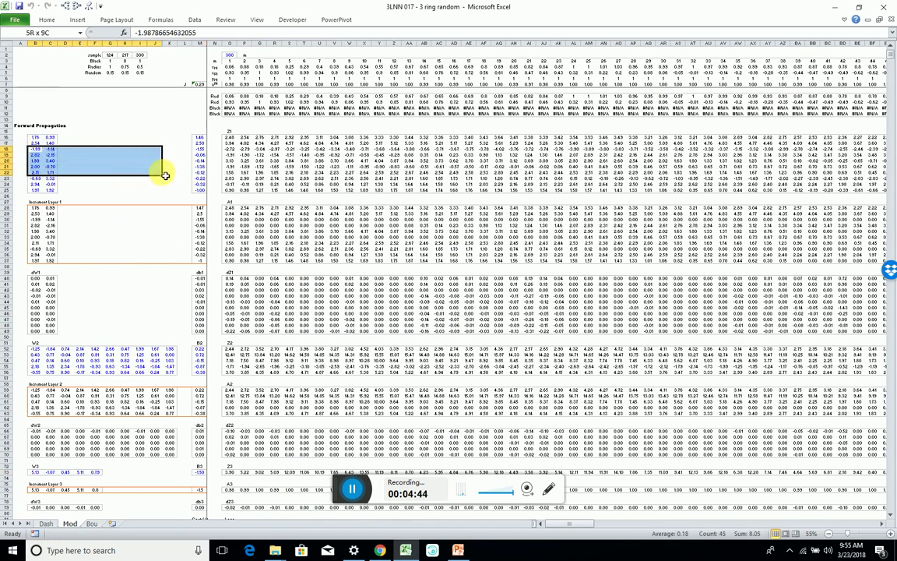
{"action": "left_click", "coordinate": [275, 155]}
{"action": "key", "text": "alt+m"}
{"action": "key", "text": "p"}
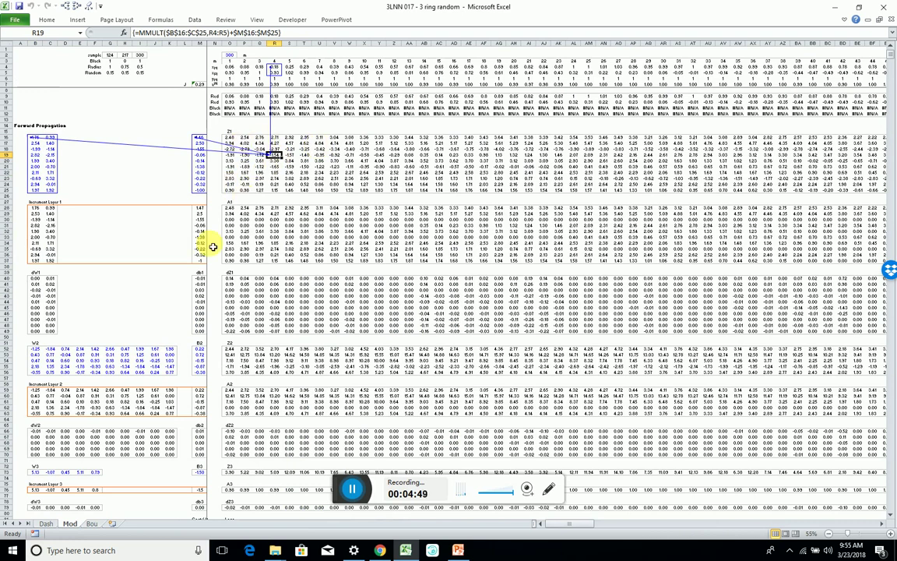
Inspect the loss formula in S82 and trace precedents of the output error in R79.
{"action": "scroll", "coordinate": [220, 248], "scroll_direction": "down", "scroll_amount": 8}
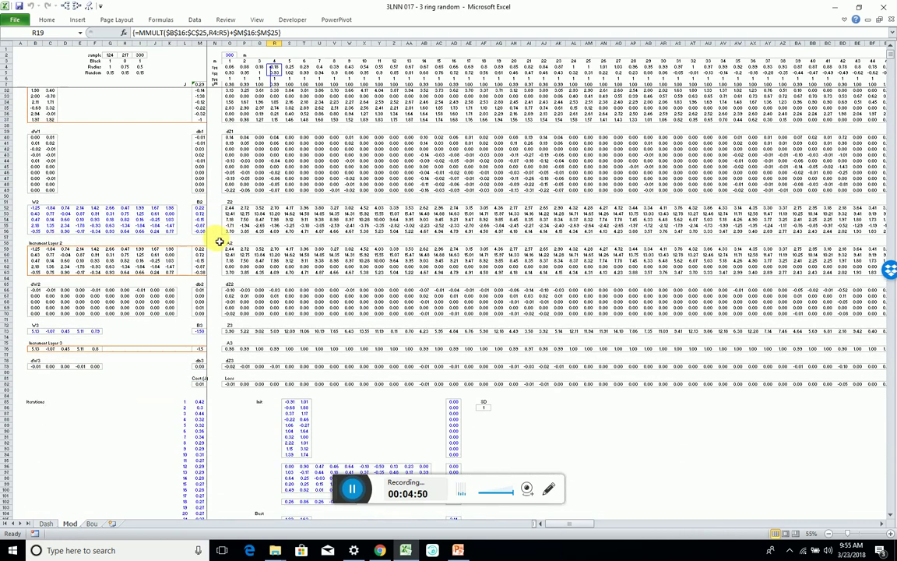
{"action": "left_click", "coordinate": [290, 384]}
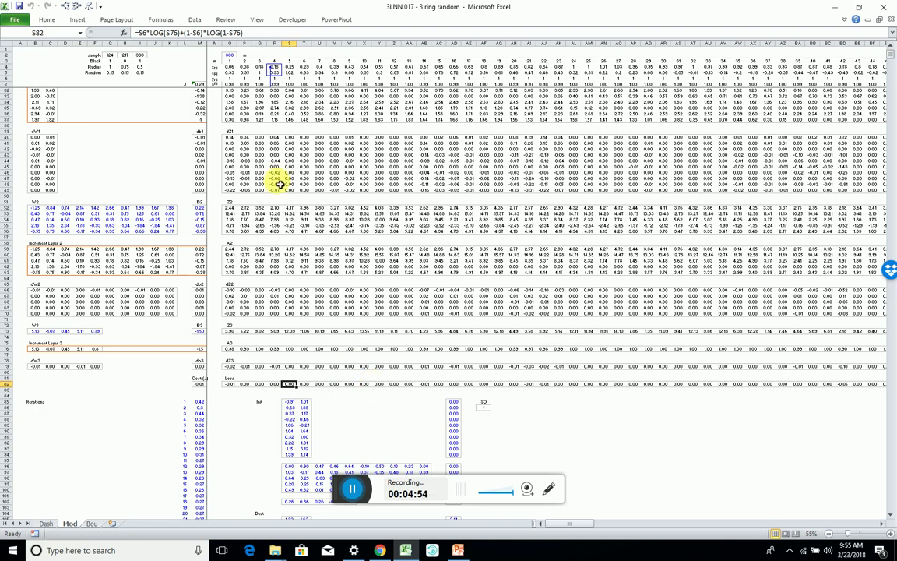
{"action": "left_click", "coordinate": [276, 367]}
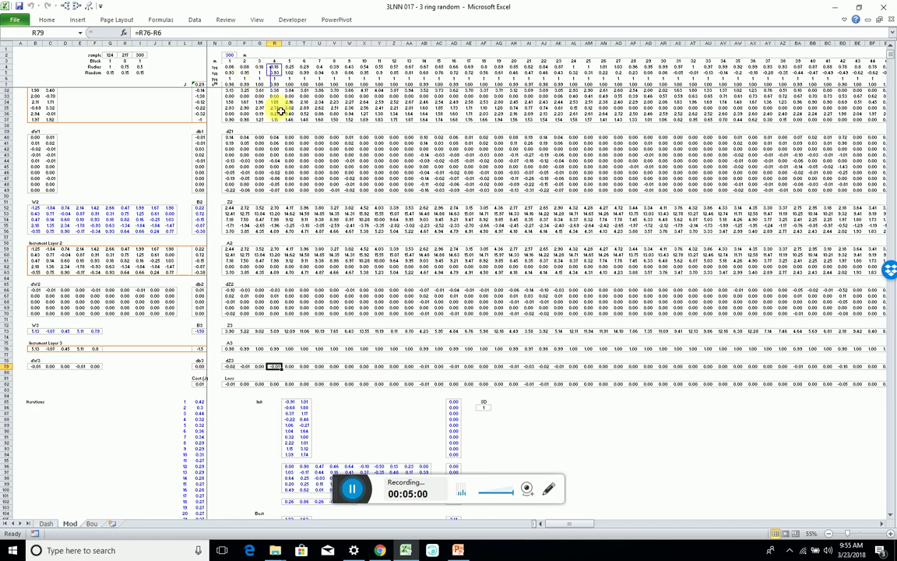
{"action": "key", "text": "alt+m"}
{"action": "key", "text": "p"}
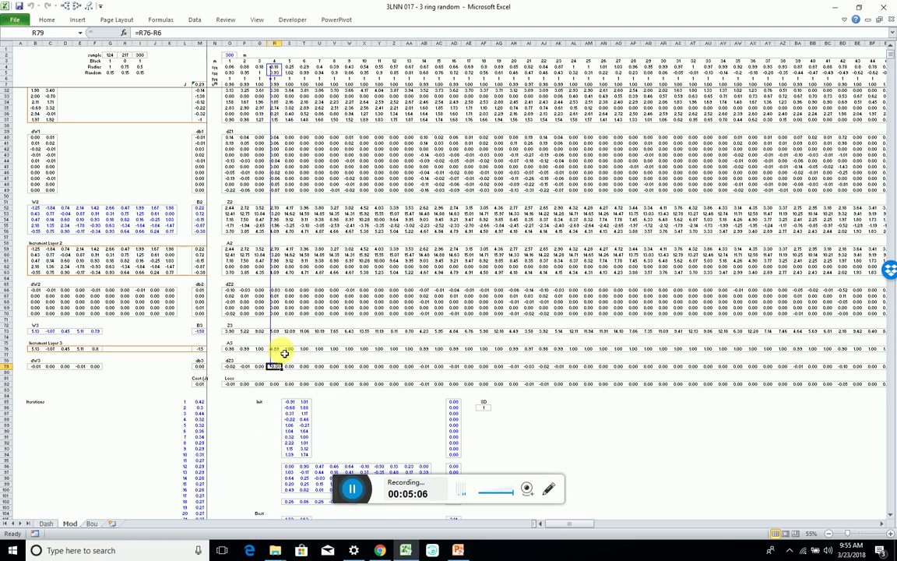
Trace precedents of the dW3 gradient in B79 and the Z2 formula in O53.
{"action": "left_click", "coordinate": [43, 367]}
{"action": "key", "text": "alt+m"}
{"action": "key", "text": "p"}
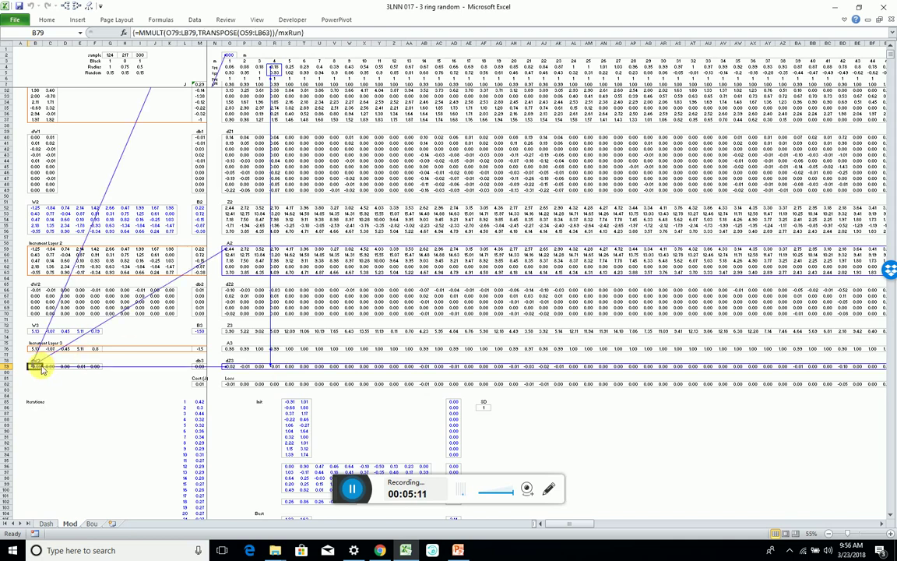
{"action": "scroll", "coordinate": [62, 356], "scroll_direction": "up", "scroll_amount": 4}
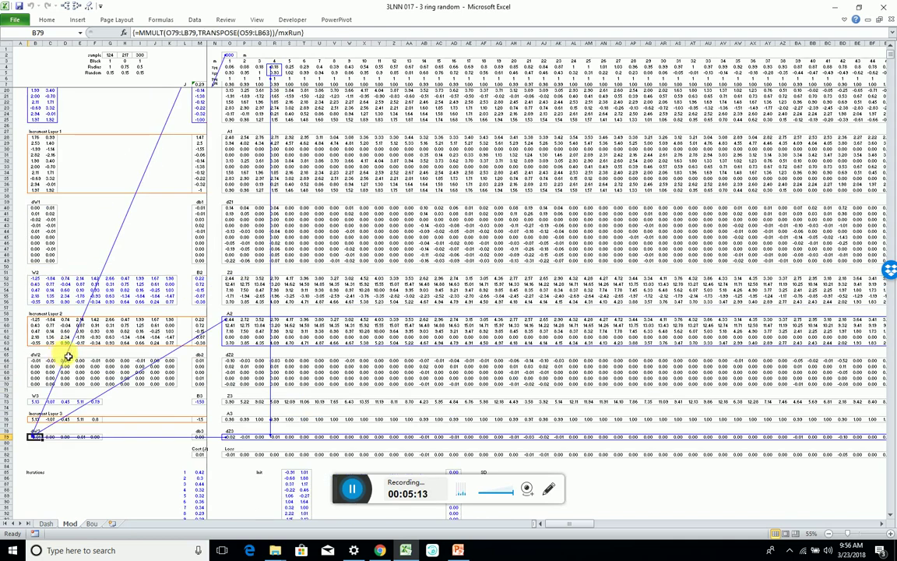
{"action": "scroll", "coordinate": [67, 356], "scroll_direction": "up", "scroll_amount": 2}
{"action": "left_click", "coordinate": [235, 320]}
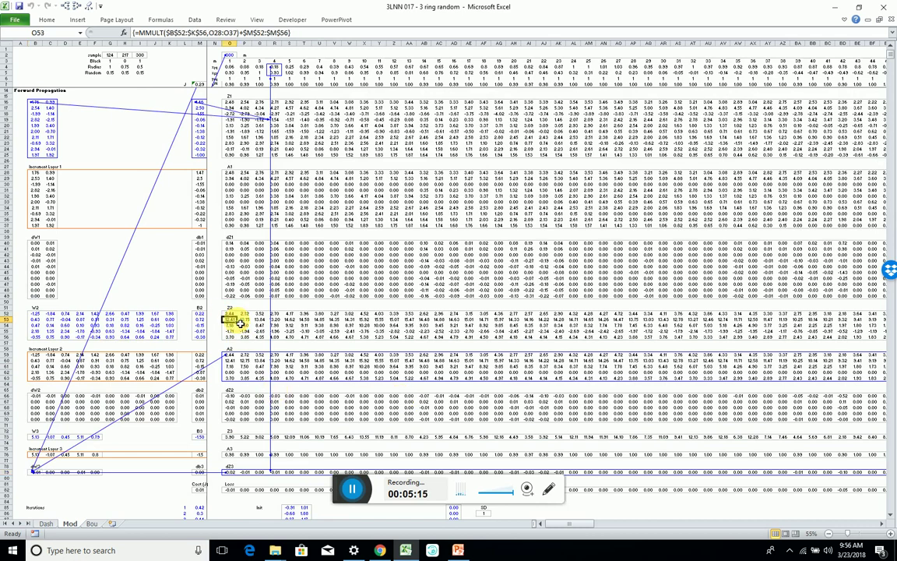
{"action": "key", "text": "alt+m"}
{"action": "key", "text": "p"}
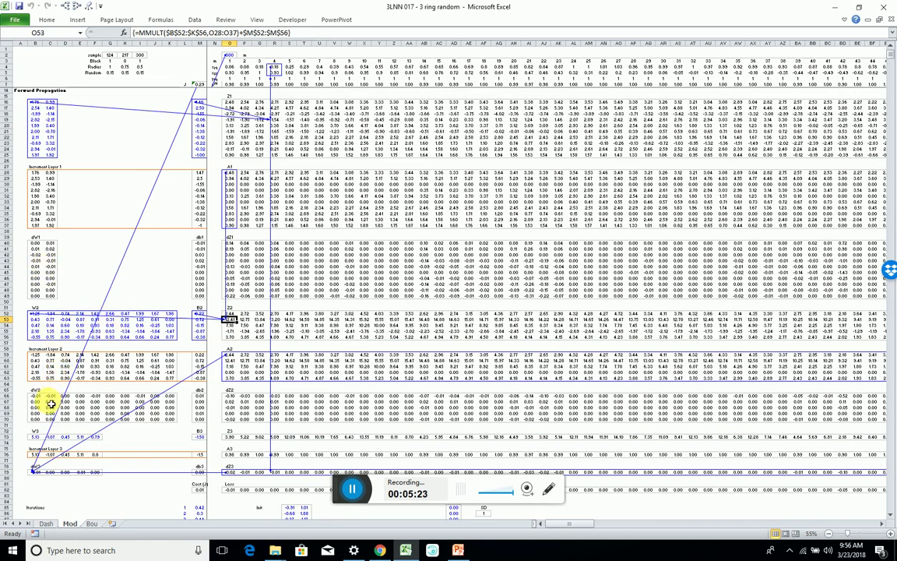
Trace precedents of the dW1 gradient in C43, then review the Z1 rows and the B32 weight update formula.
{"action": "scroll", "coordinate": [44, 267], "scroll_direction": "up", "scroll_amount": 2}
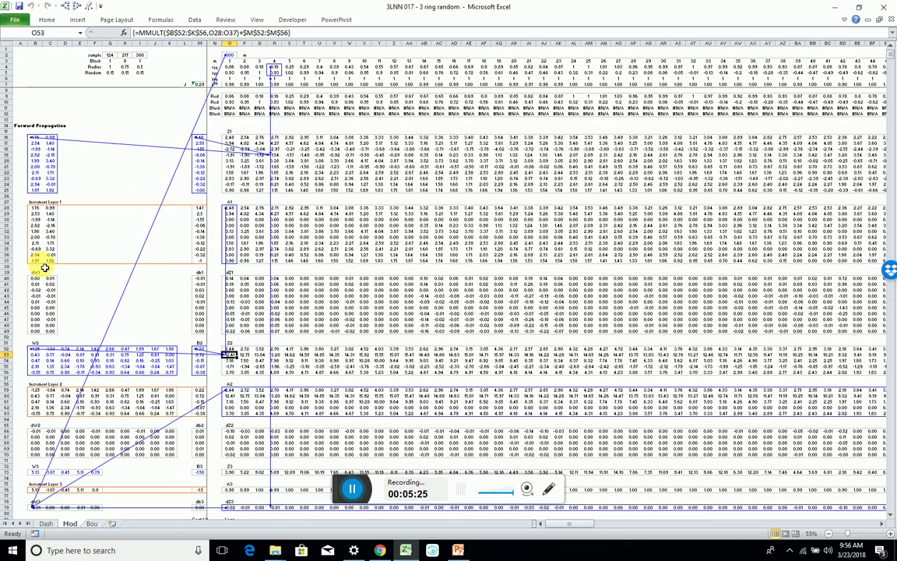
{"action": "left_click", "coordinate": [50, 297]}
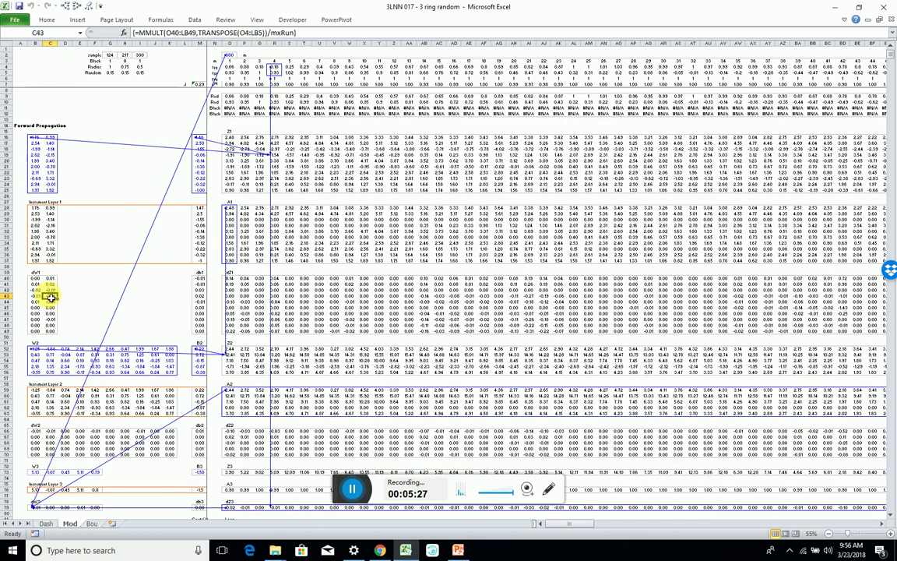
{"action": "key", "text": "alt+m"}
{"action": "key", "text": "p"}
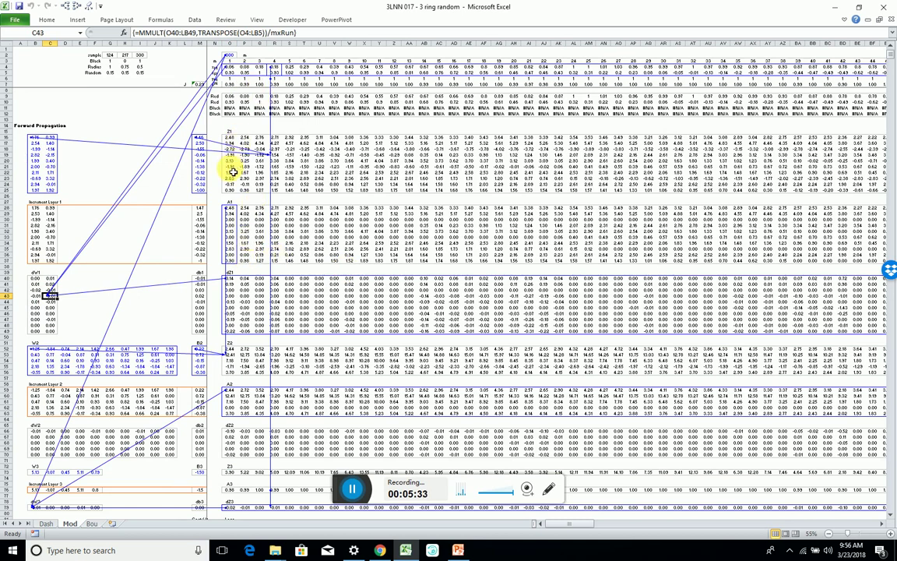
{"action": "left_click_drag", "start_coordinate": [232, 170], "coordinate": [689, 160]}
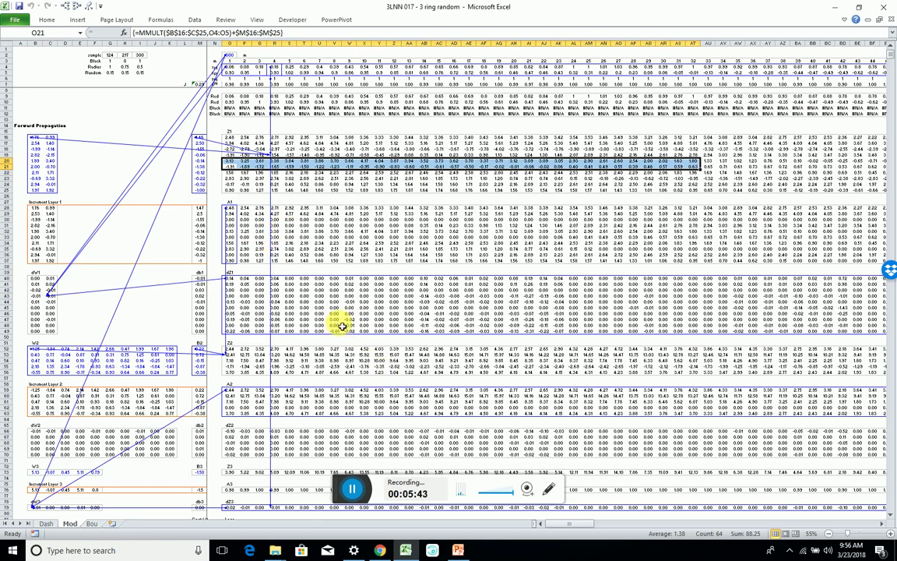
{"action": "left_click", "coordinate": [39, 167]}
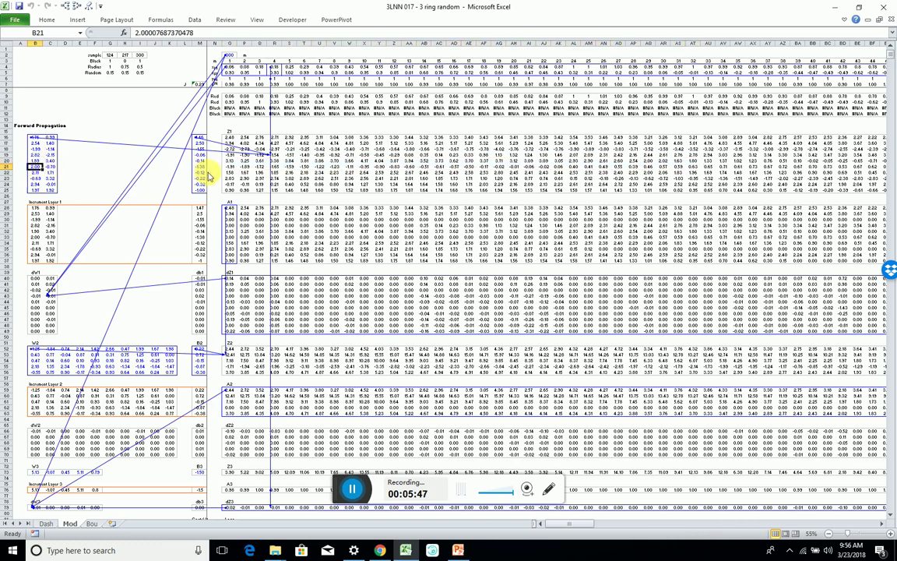
{"action": "left_click", "coordinate": [37, 231]}
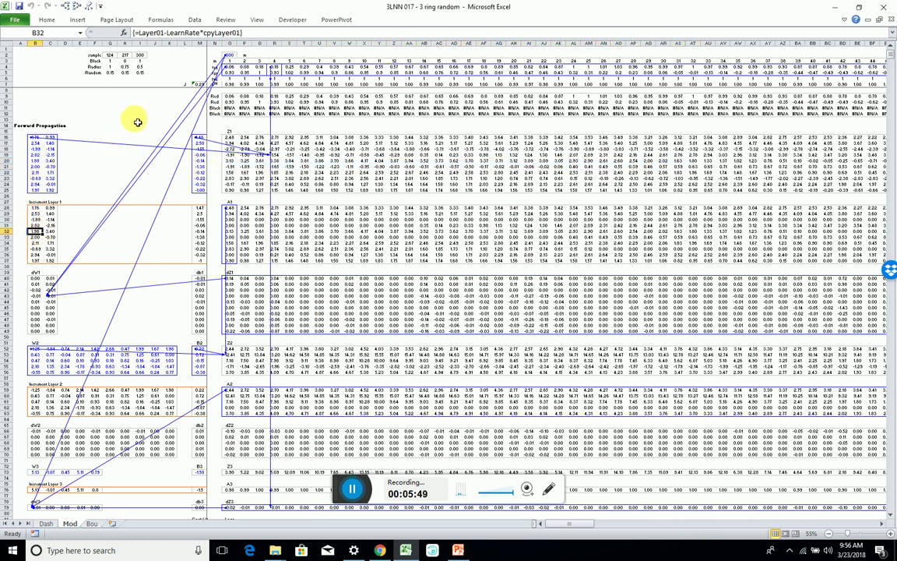
{"action": "scroll", "coordinate": [125, 189], "scroll_direction": "up", "scroll_amount": 2}
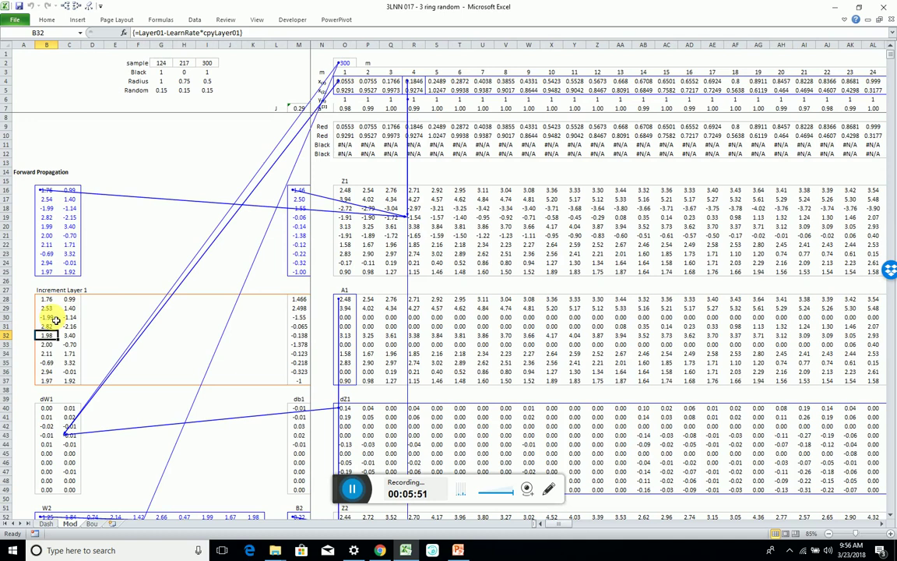
{"action": "left_click_drag", "start_coordinate": [49, 309], "coordinate": [93, 344]}
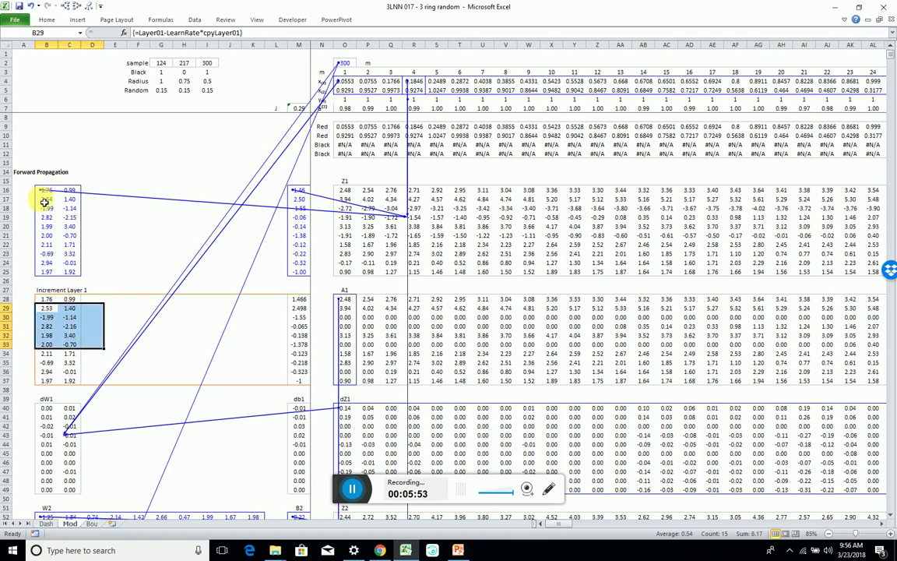
{"action": "left_click_drag", "start_coordinate": [45, 208], "coordinate": [65, 231]}
{"action": "left_click_drag", "start_coordinate": [49, 317], "coordinate": [67, 340]}
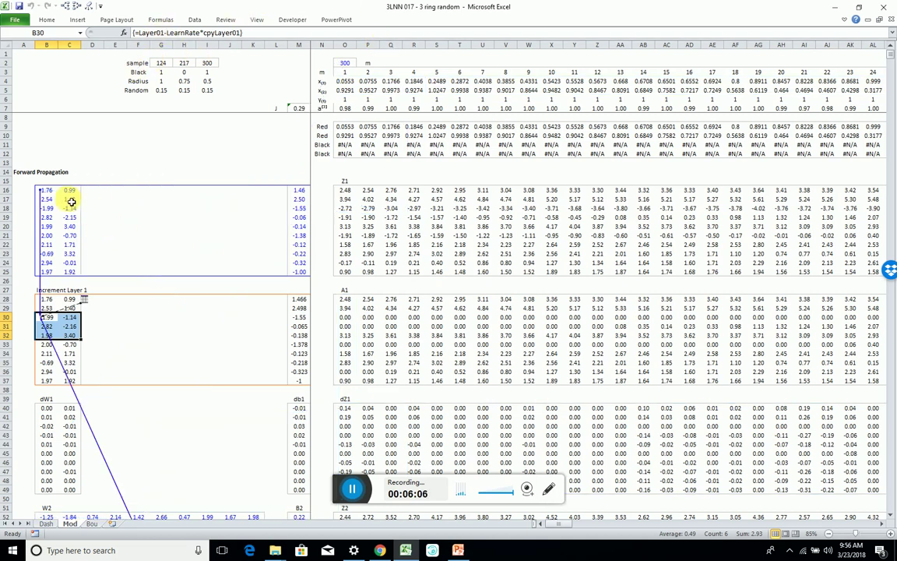
{"action": "left_click_drag", "start_coordinate": [46, 190], "coordinate": [293, 274]}
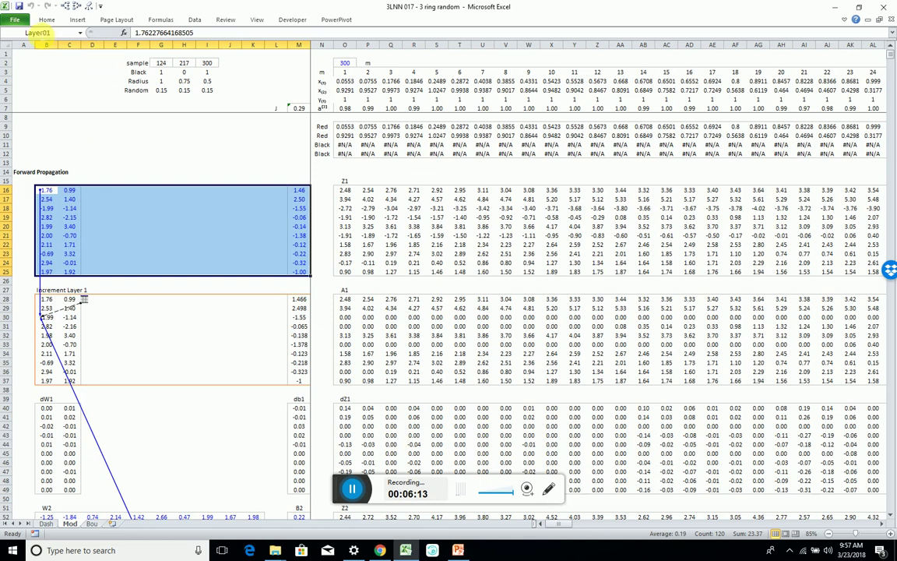
{"action": "left_click", "coordinate": [70, 326]}
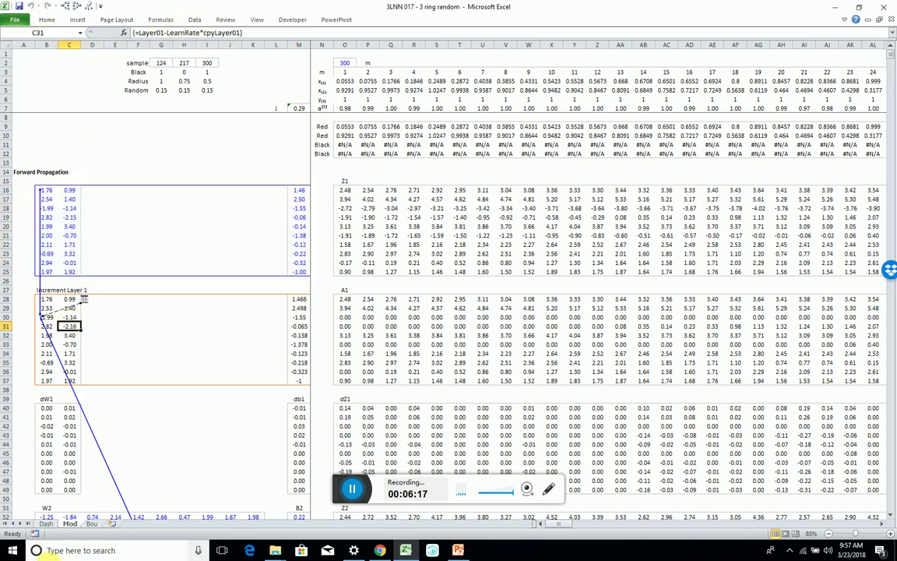
{"action": "left_click", "coordinate": [46, 523]}
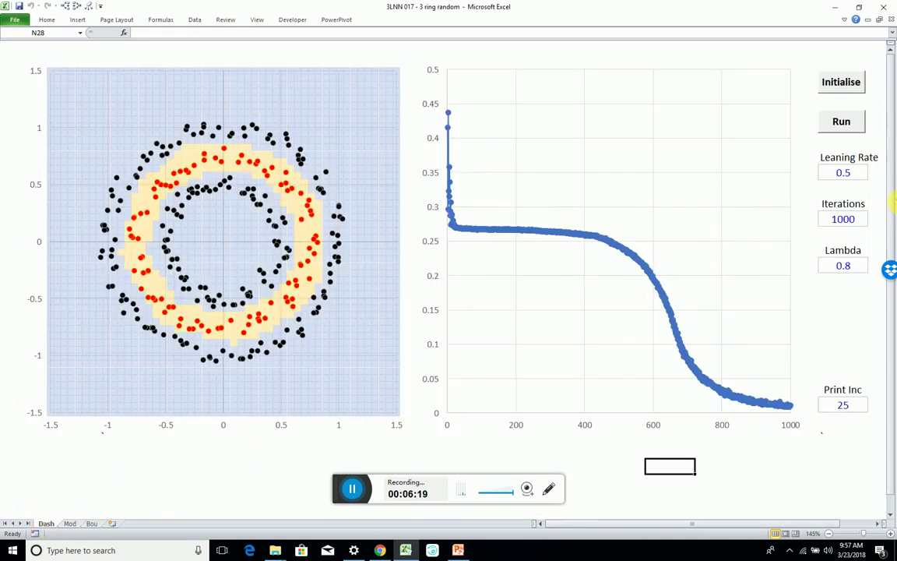
{"action": "left_click", "coordinate": [843, 173]}
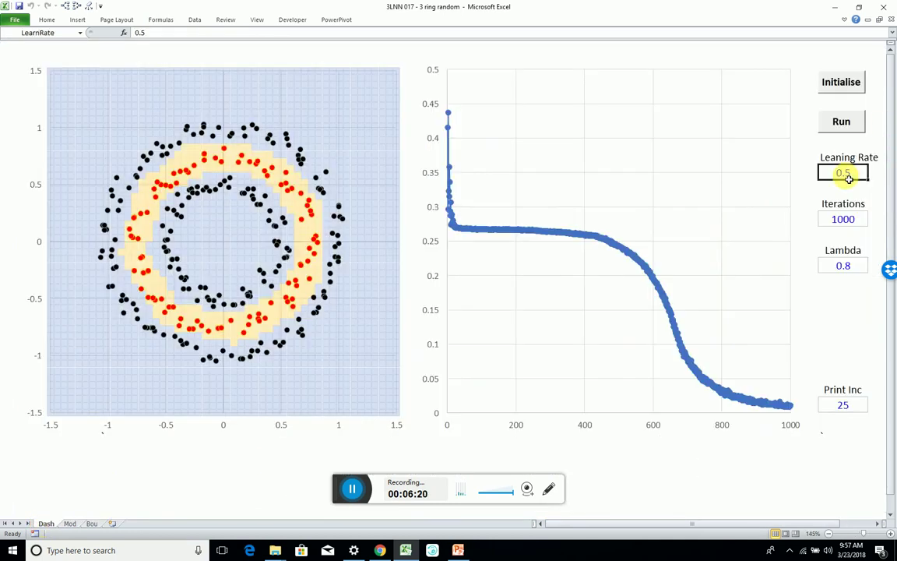
{"action": "left_click", "coordinate": [69, 523]}
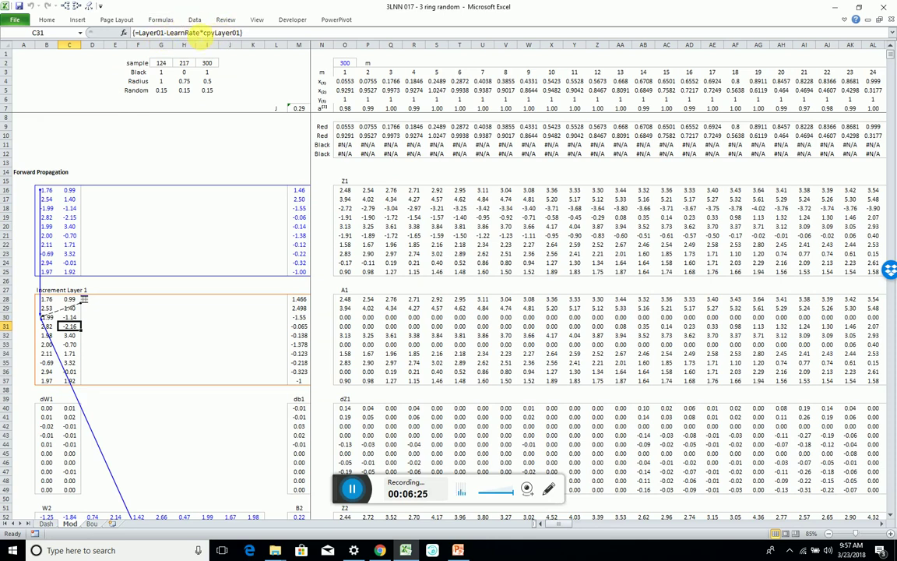
Try replacing cpyLayer01 with the dW1/db1 gradient block in the formula, then cancel the edit.
{"action": "left_click_drag", "start_coordinate": [204, 33], "coordinate": [240, 33]}
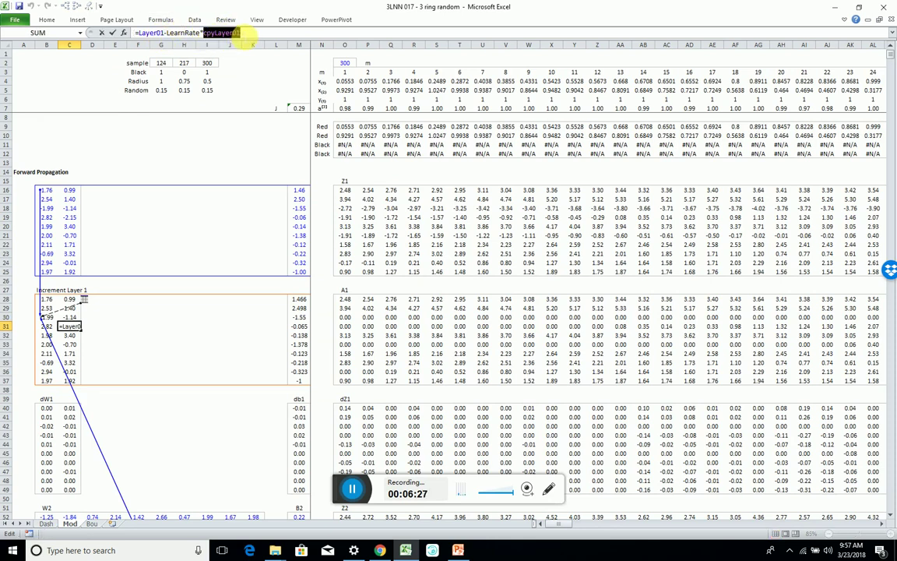
{"action": "left_click", "coordinate": [345, 410]}
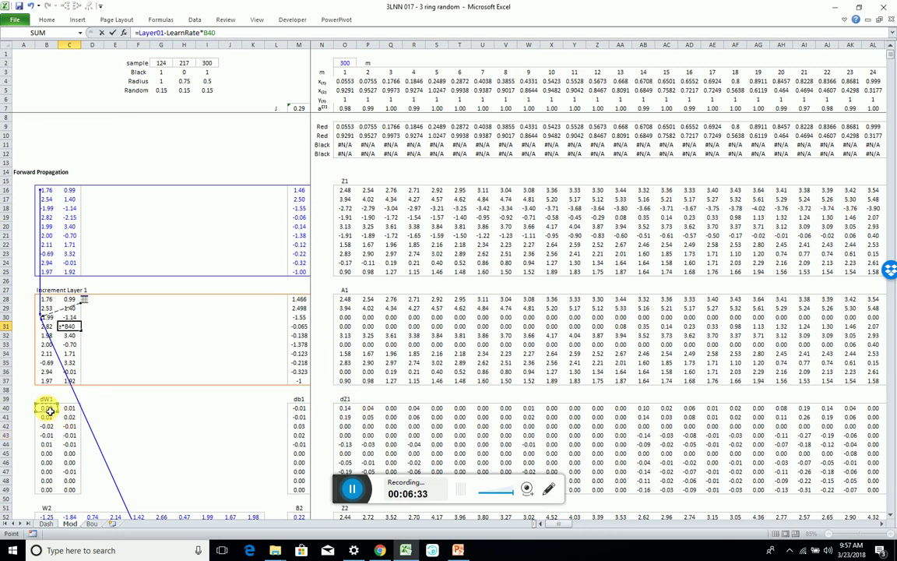
{"action": "left_click_drag", "start_coordinate": [49, 410], "coordinate": [295, 496]}
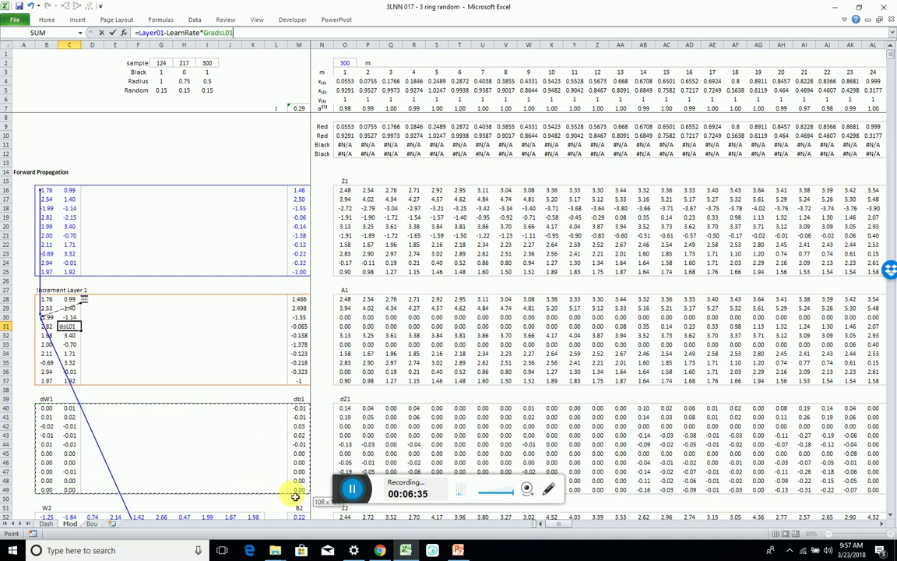
{"action": "key", "text": "Escape"}
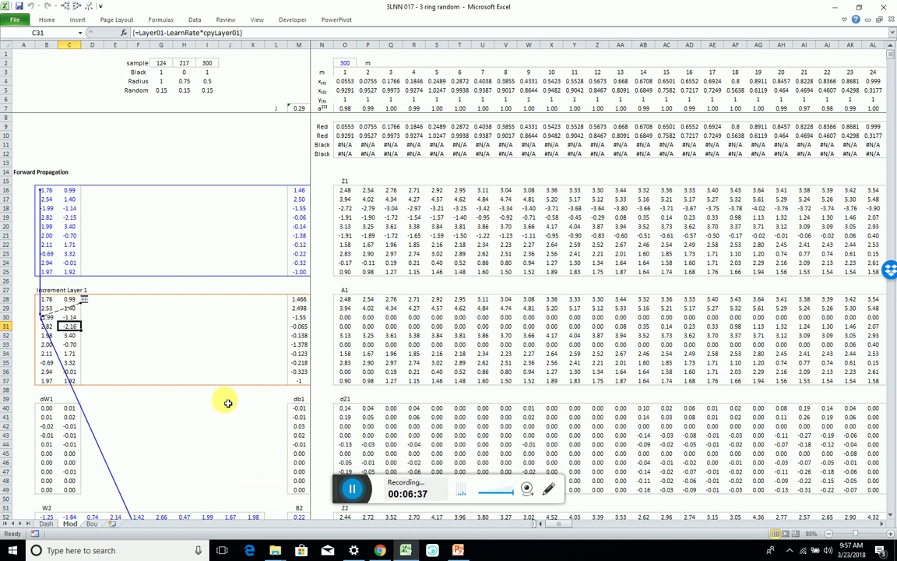
Select the dW1/db1 gradient block B40:M49 and inspect the increment formula in C32.
{"action": "left_click_drag", "start_coordinate": [49, 409], "coordinate": [295, 488]}
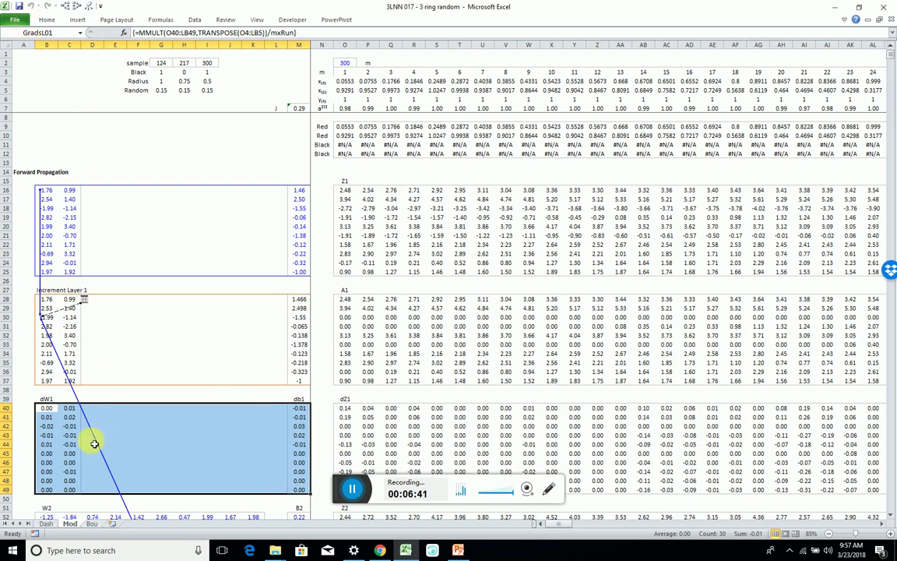
{"action": "left_click", "coordinate": [71, 335]}
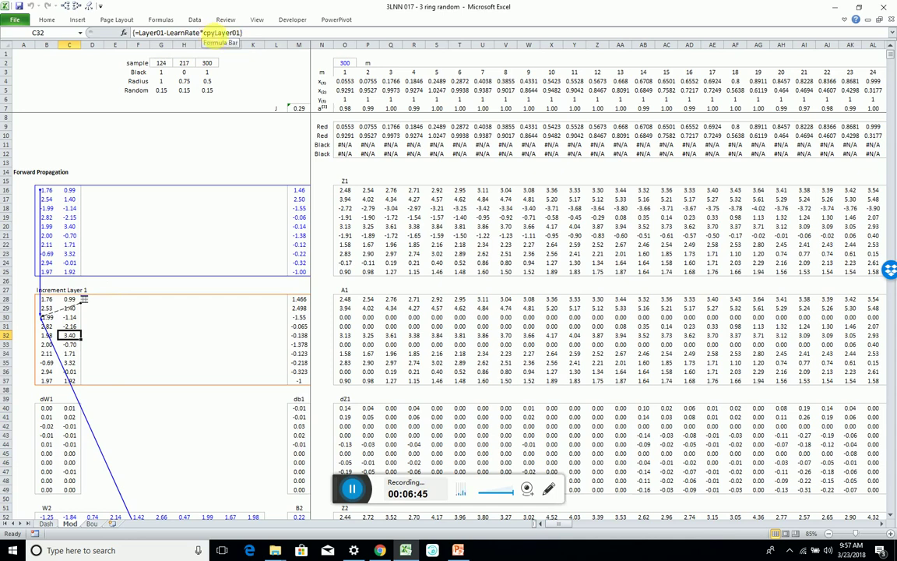
{"action": "scroll", "coordinate": [299, 215], "scroll_direction": "down", "scroll_amount": 20}
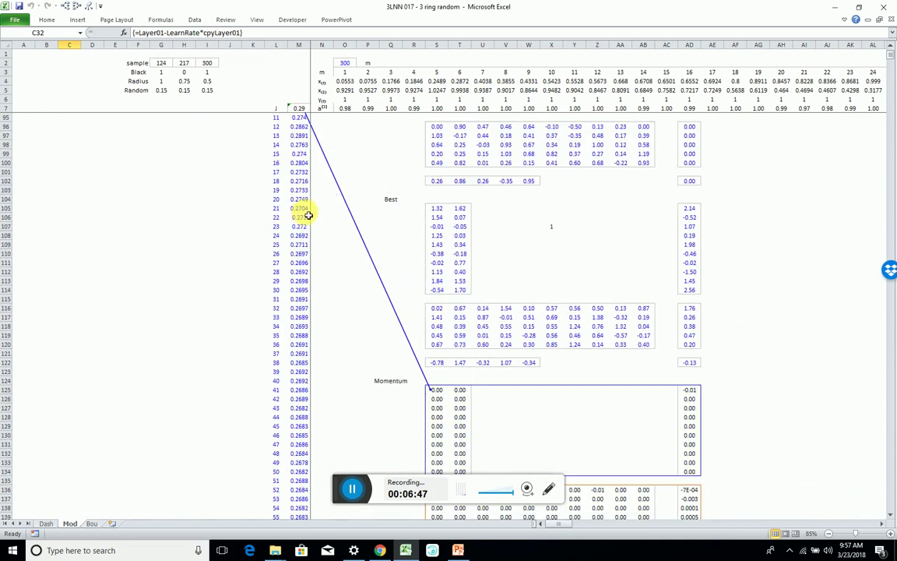
Review the T129 momentum formula and the Dash charts, then open the VBA editor with Alt+F11.
{"action": "scroll", "coordinate": [309, 215], "scroll_direction": "down", "scroll_amount": 3}
{"action": "left_click", "coordinate": [458, 347]}
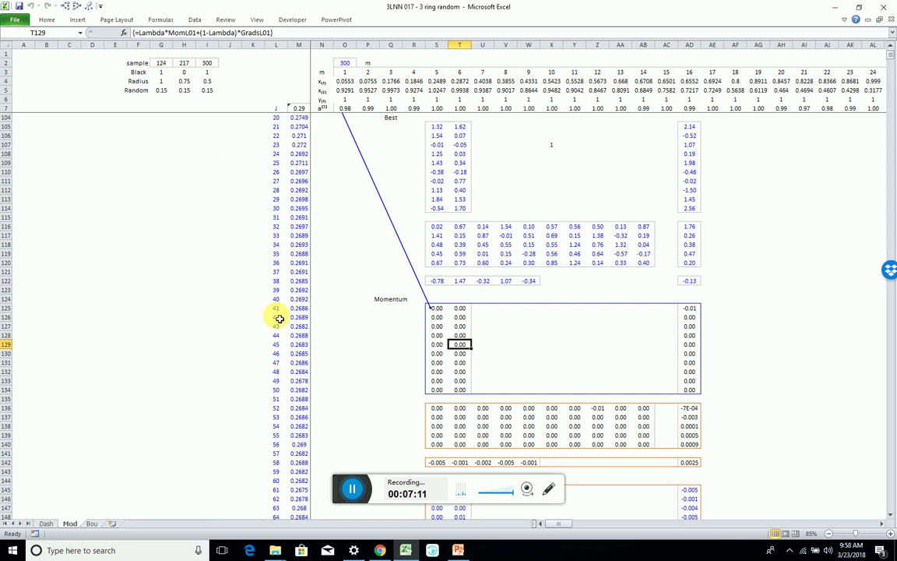
{"action": "left_click", "coordinate": [46, 523]}
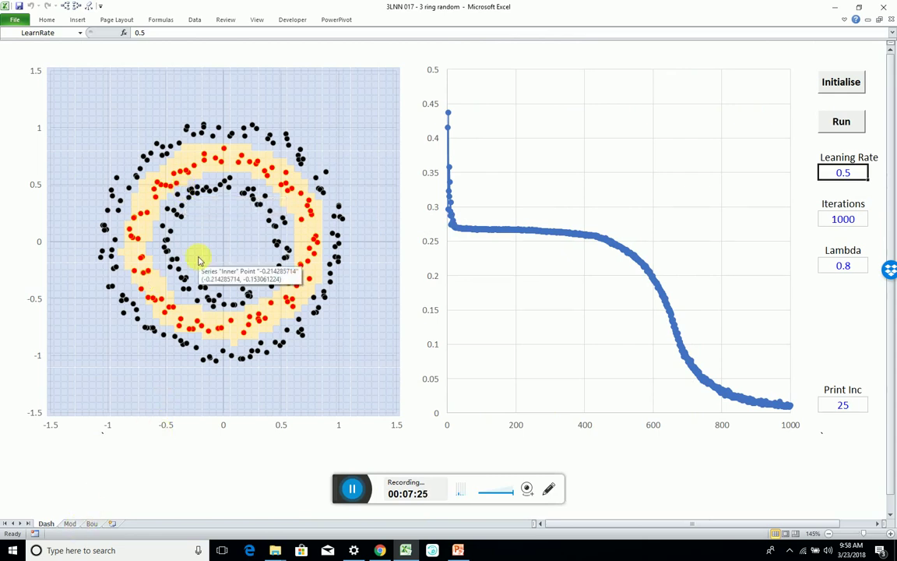
{"action": "key", "text": "alt+F11"}
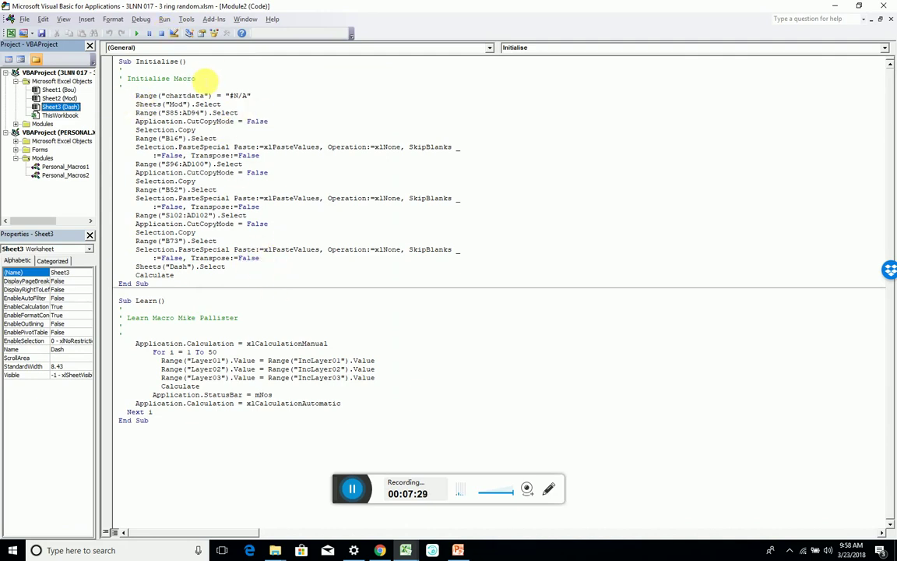
Point out the Layer01 update line in Learn, then open Module1's NeuralRun macro.
{"action": "left_click", "coordinate": [90, 221]}
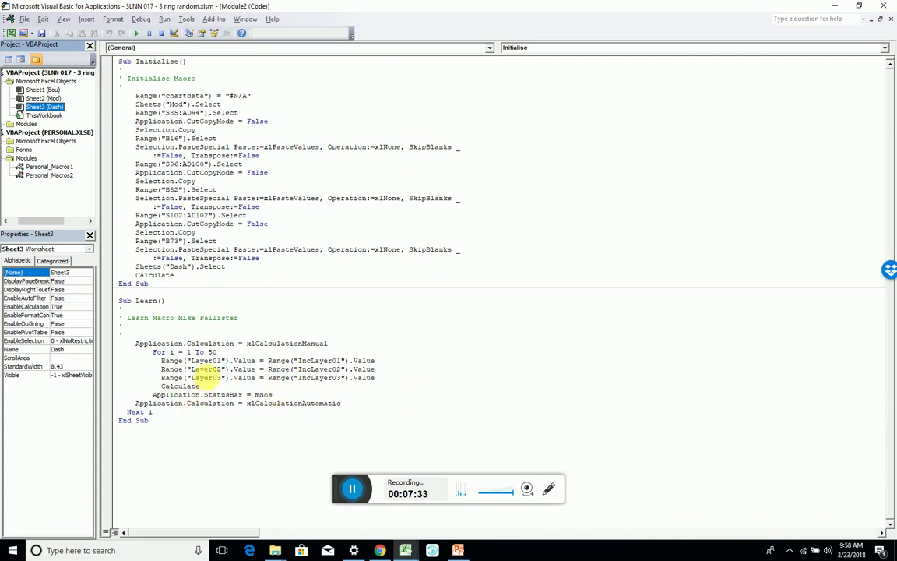
{"action": "left_click", "coordinate": [199, 360]}
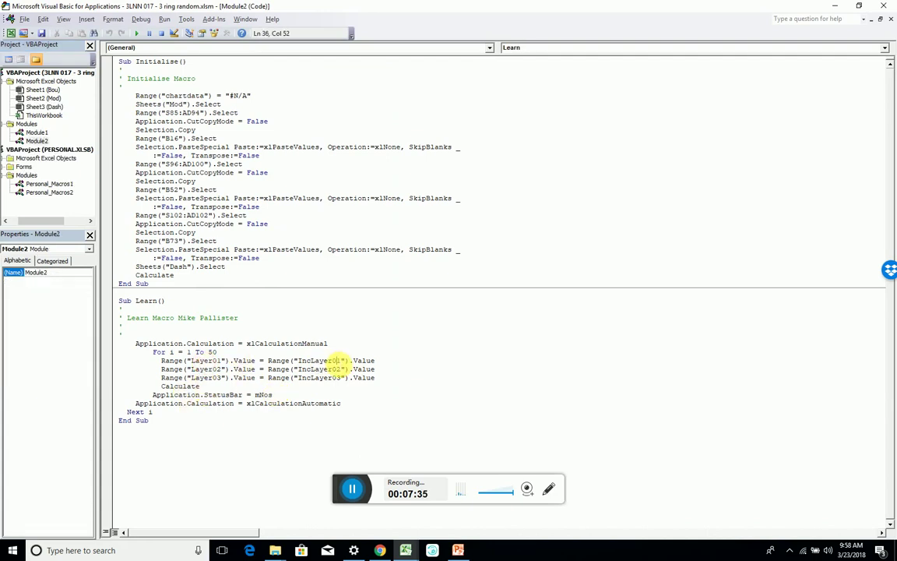
{"action": "double_click", "coordinate": [37, 133]}
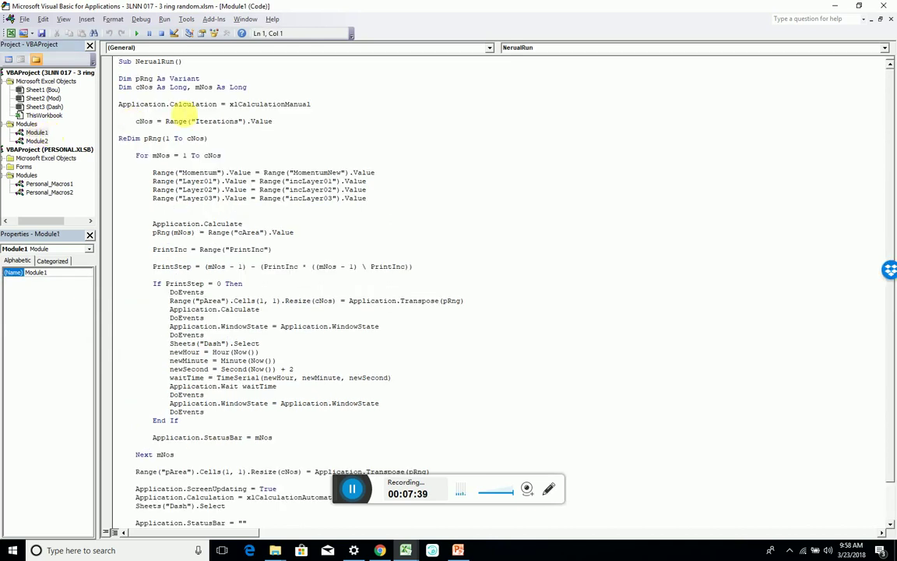
Highlight the If PrintStep block, the momentum and layer update lines, and the incLayer01 name.
{"action": "left_click_drag", "start_coordinate": [121, 284], "coordinate": [124, 438]}
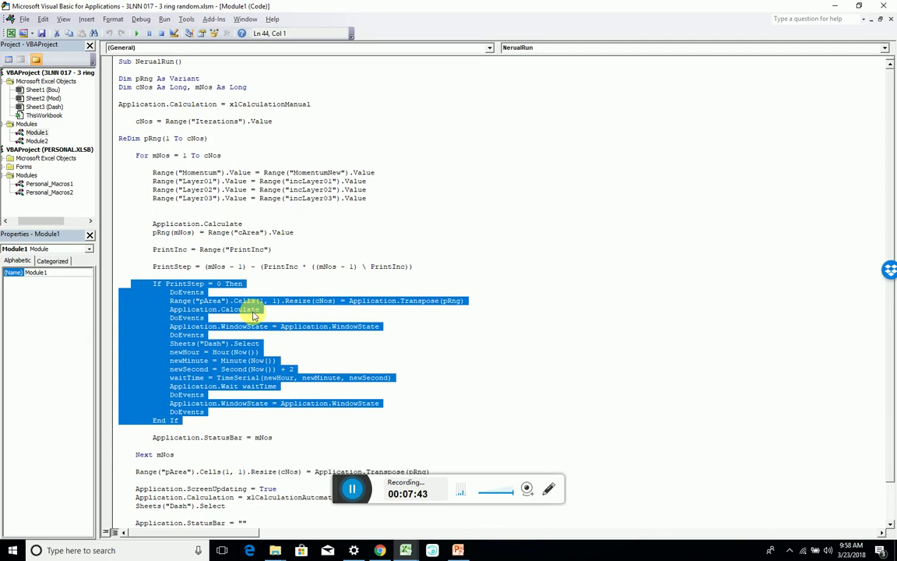
{"action": "left_click", "coordinate": [392, 234]}
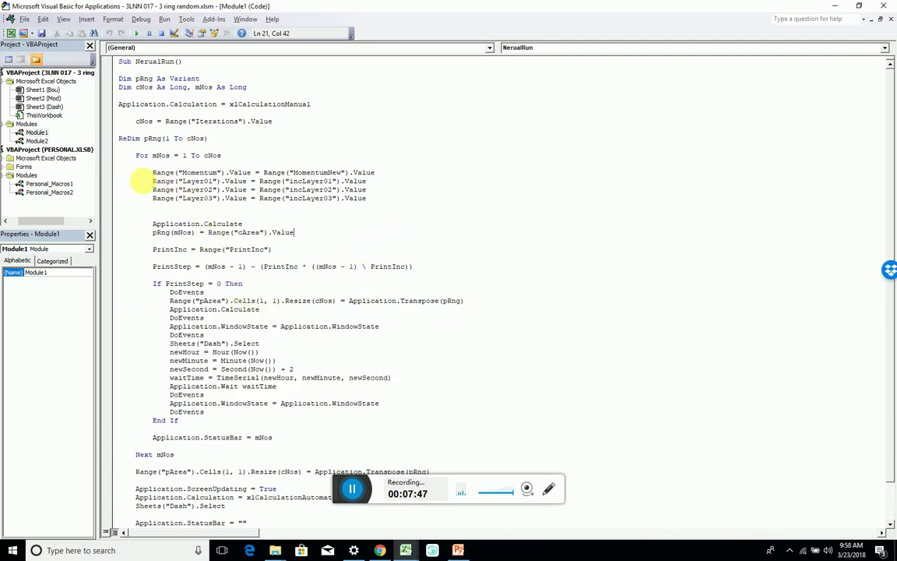
{"action": "left_click_drag", "start_coordinate": [123, 175], "coordinate": [152, 215]}
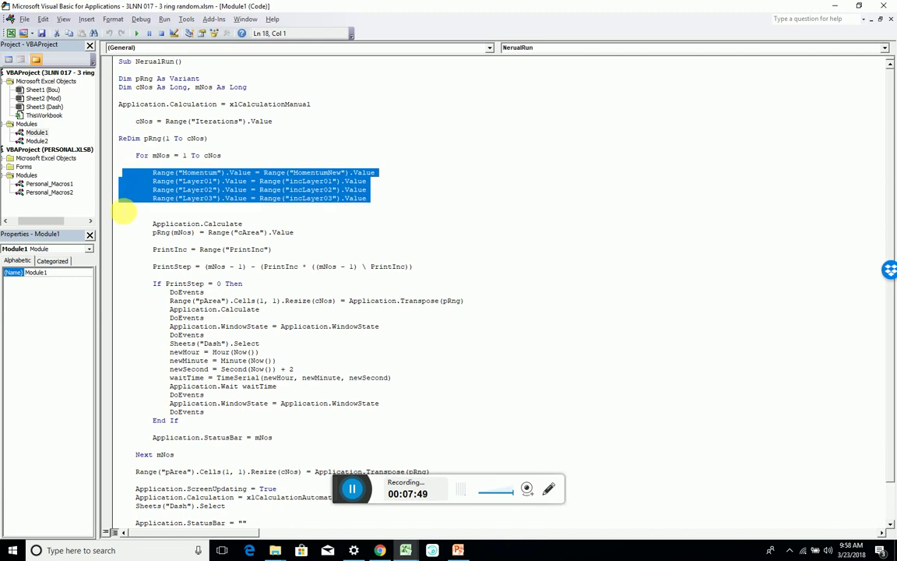
{"action": "key", "text": "Right"}
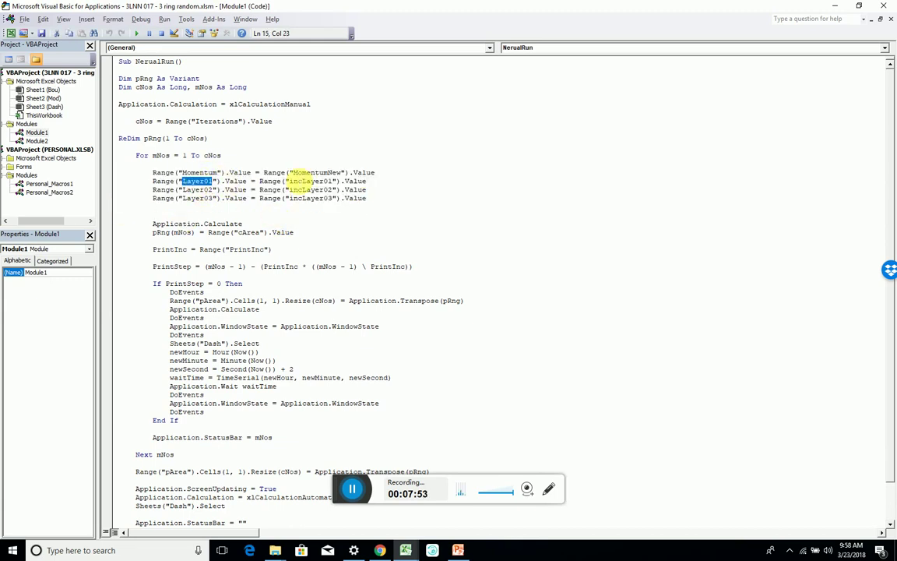
{"action": "double_click", "coordinate": [310, 184]}
{"action": "left_click", "coordinate": [310, 183]}
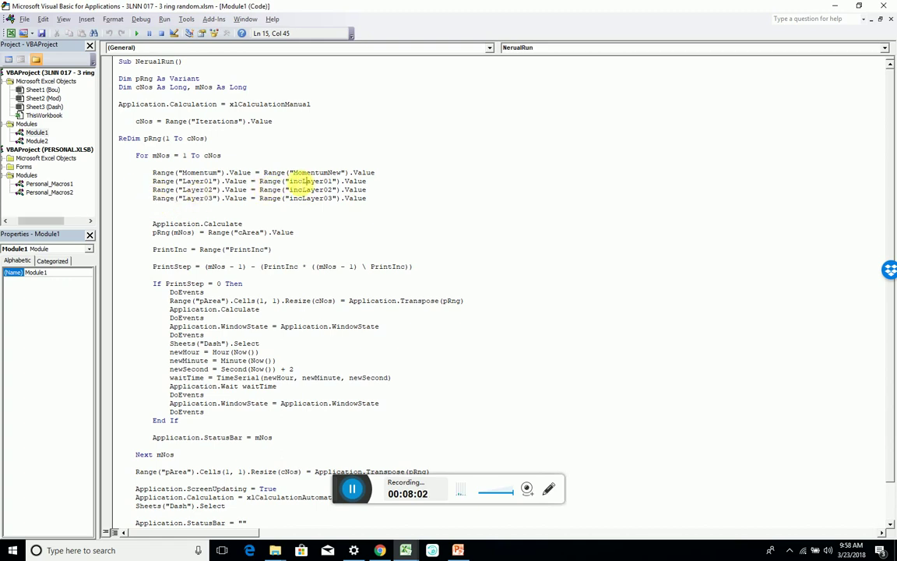
Back in the workbook, select the Mod sheet's Layer01 weights block B16:M25 to show its name.
{"action": "key", "text": "alt+F11"}
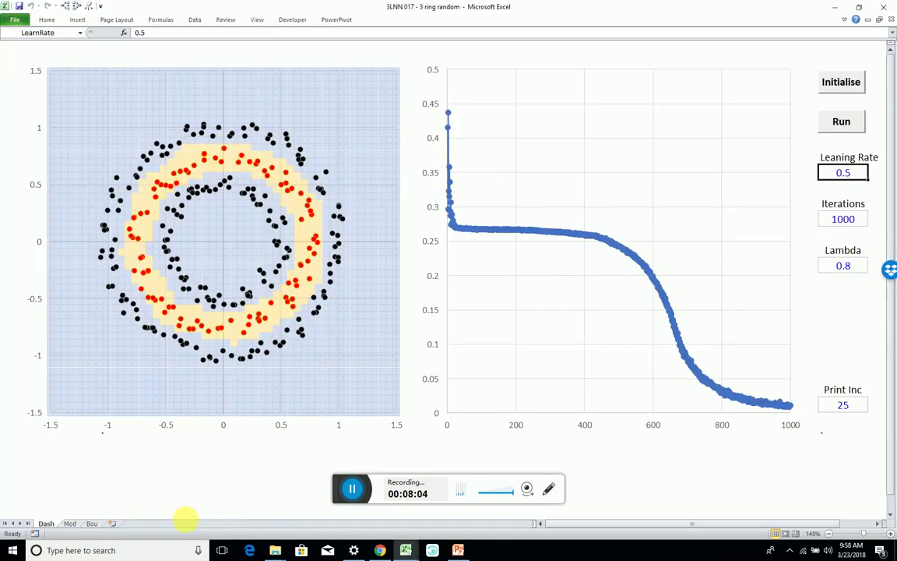
{"action": "left_click", "coordinate": [69, 523]}
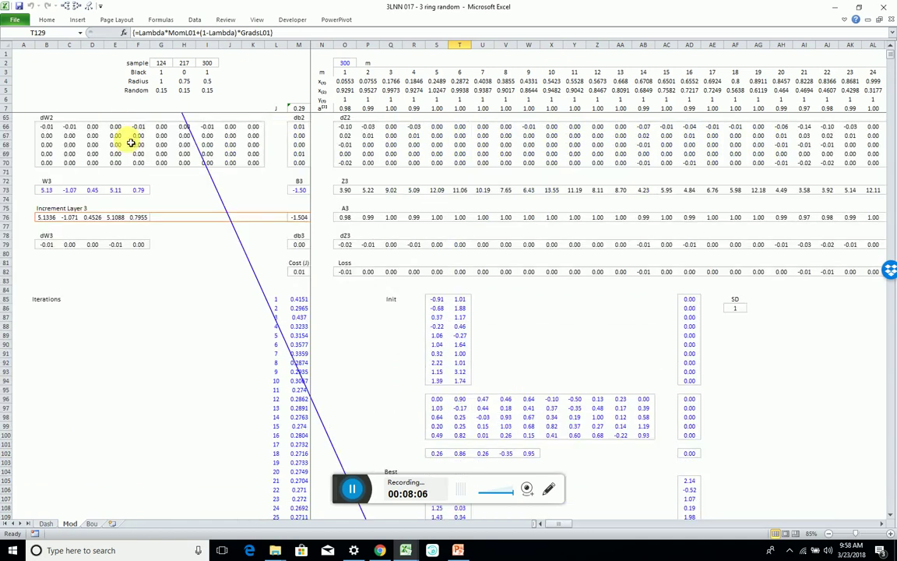
{"action": "left_click_drag", "start_coordinate": [45, 190], "coordinate": [293, 271]}
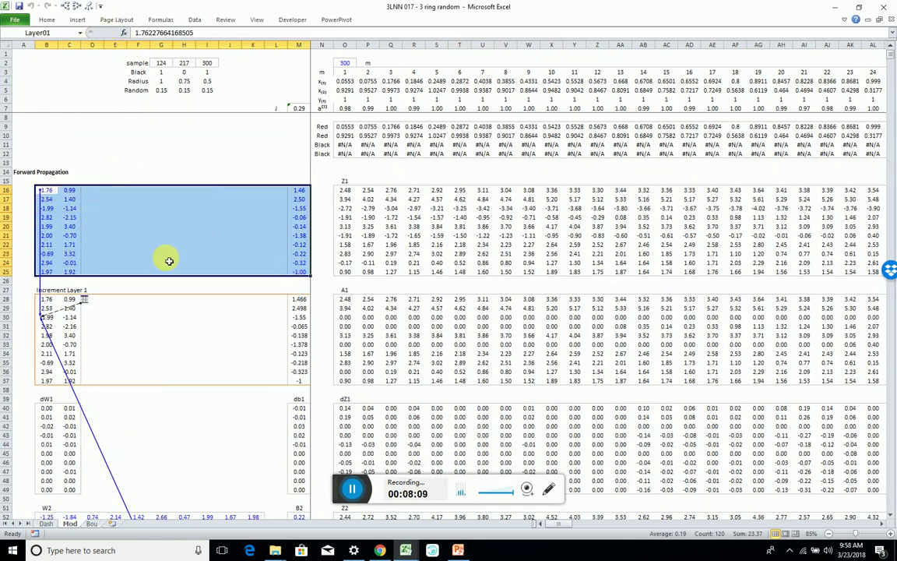
Select the upper Momentum table S125:AD134 to reveal its range name.
{"action": "scroll", "coordinate": [180, 249], "scroll_direction": "down", "scroll_amount": 20}
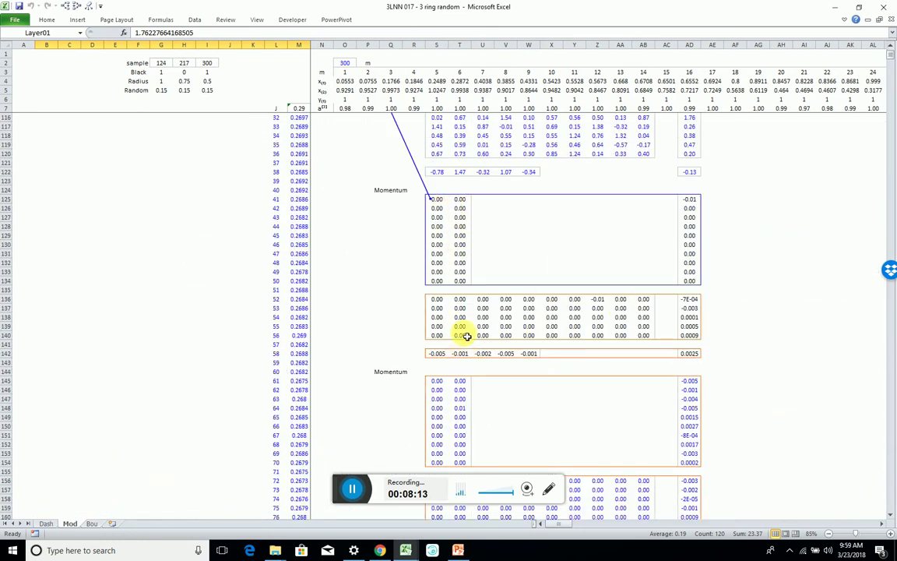
{"action": "scroll", "coordinate": [440, 289], "scroll_direction": "down", "scroll_amount": 4}
{"action": "scroll", "coordinate": [440, 289], "scroll_direction": "up", "scroll_amount": 5}
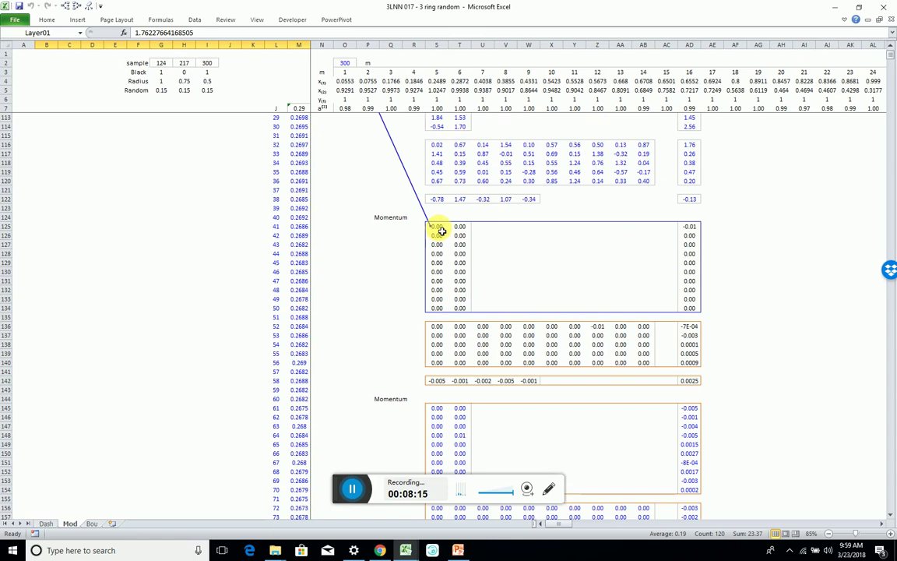
{"action": "left_click_drag", "start_coordinate": [442, 231], "coordinate": [700, 310]}
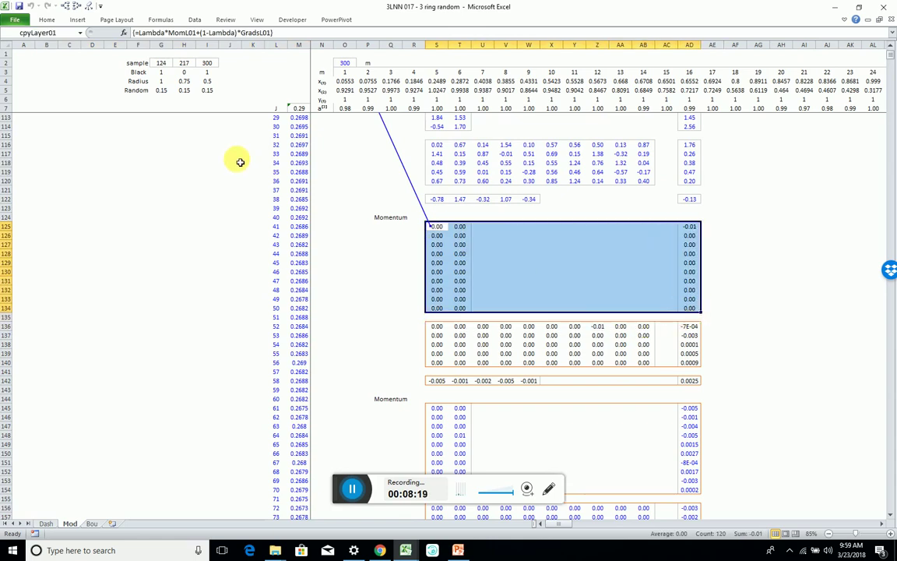
Select the IncLayer01 increment block B28:M37, recheck B16:M25, then return to the NeuralRun code.
{"action": "scroll", "coordinate": [239, 161], "scroll_direction": "up", "scroll_amount": 8}
{"action": "scroll", "coordinate": [367, 180], "scroll_direction": "down", "scroll_amount": 5}
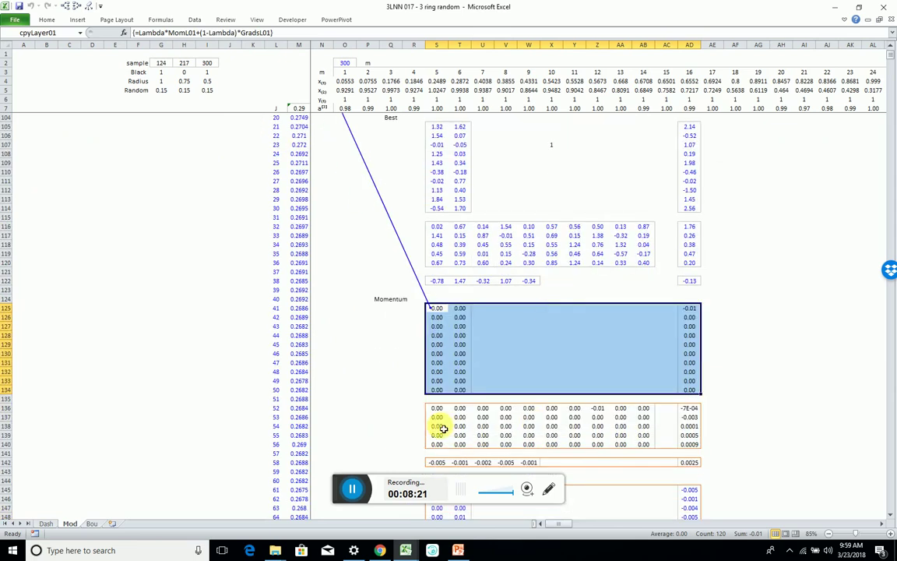
{"action": "scroll", "coordinate": [498, 335], "scroll_direction": "up", "scroll_amount": 20}
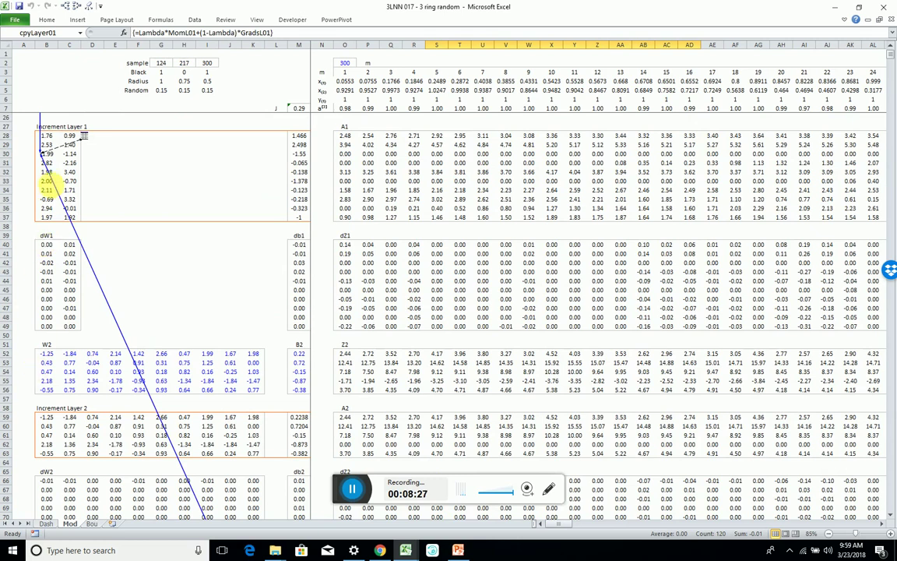
{"action": "scroll", "coordinate": [44, 176], "scroll_direction": "up", "scroll_amount": 6}
{"action": "left_click_drag", "start_coordinate": [45, 300], "coordinate": [297, 381]}
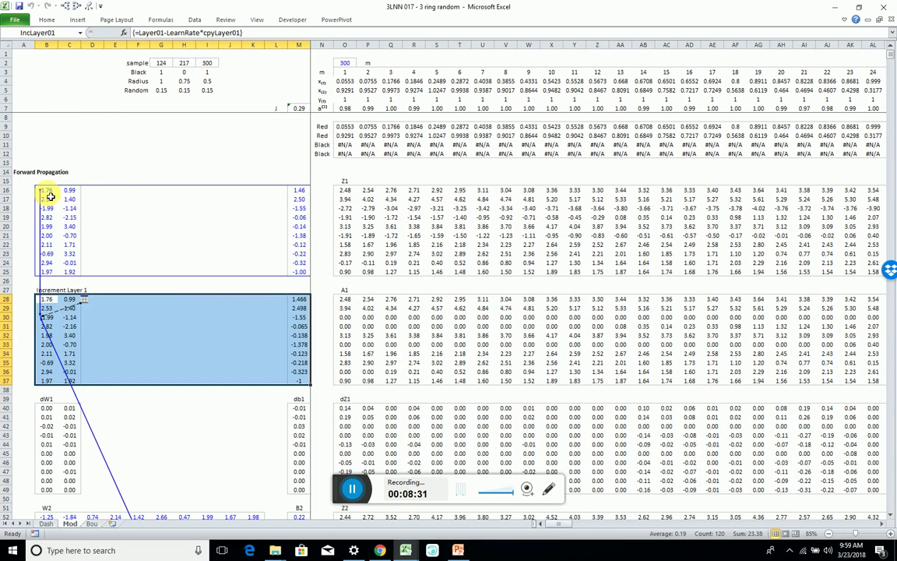
{"action": "left_click_drag", "start_coordinate": [42, 190], "coordinate": [301, 276]}
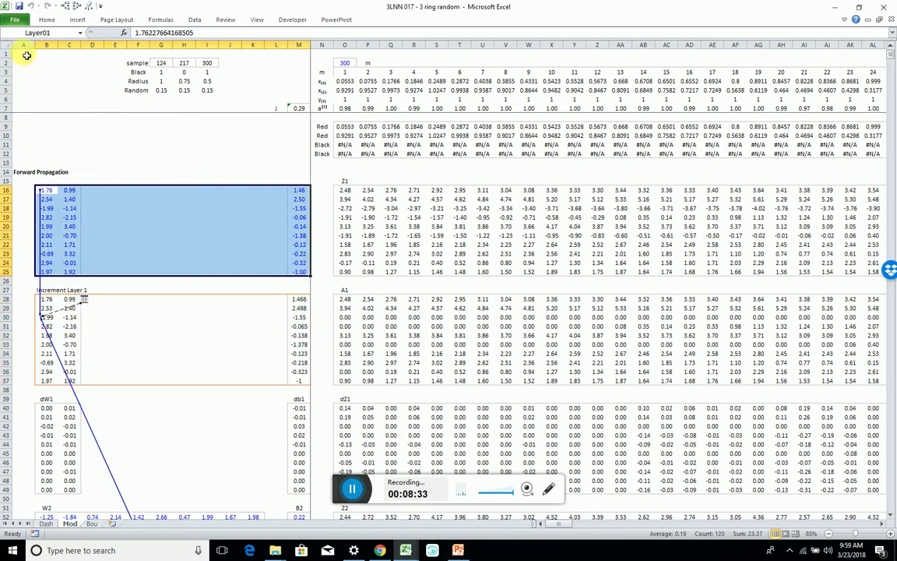
{"action": "key", "text": "alt+F11"}
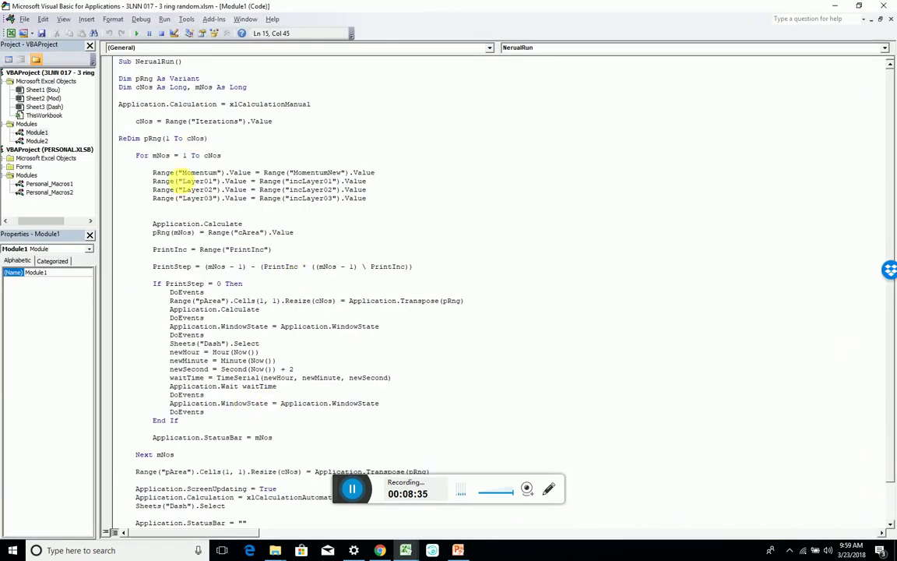
{"action": "double_click", "coordinate": [308, 181]}
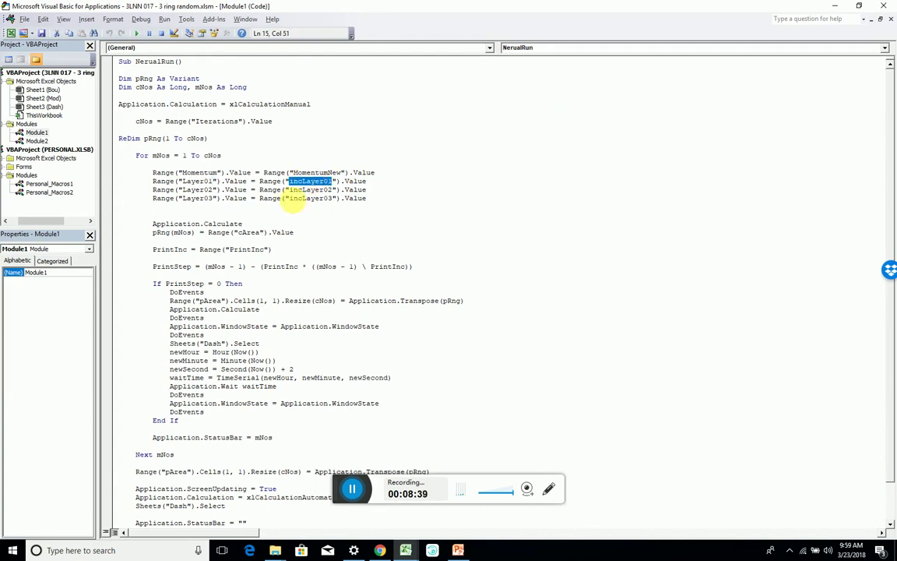